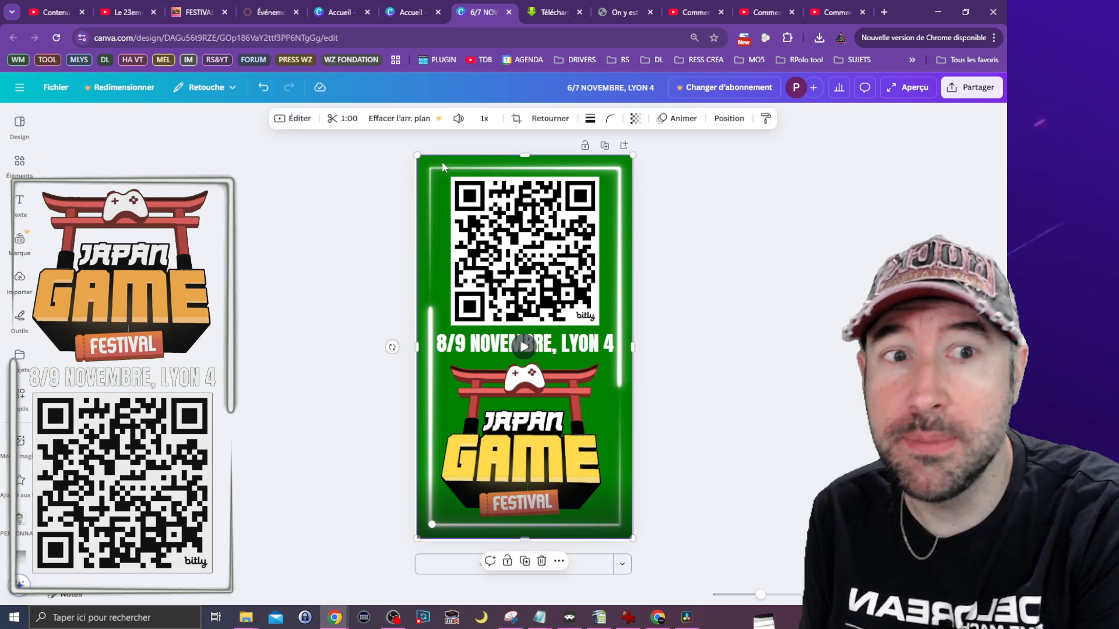
Step: Try the background remover on the selected green-background video and dismiss the free trial offer
left_click(292, 119)
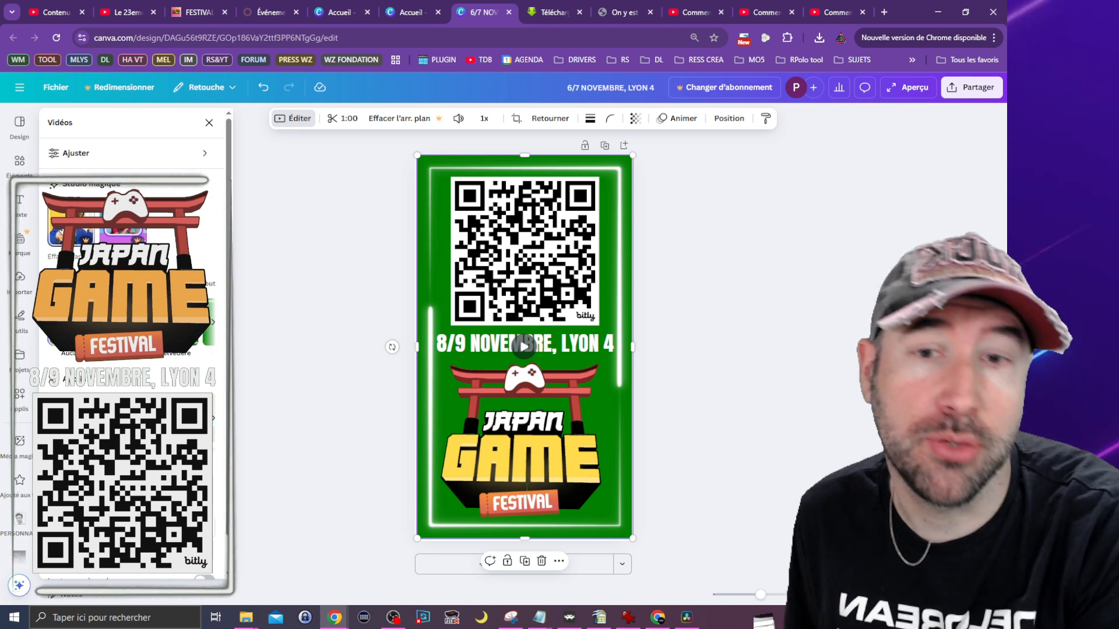
left_click(62, 232)
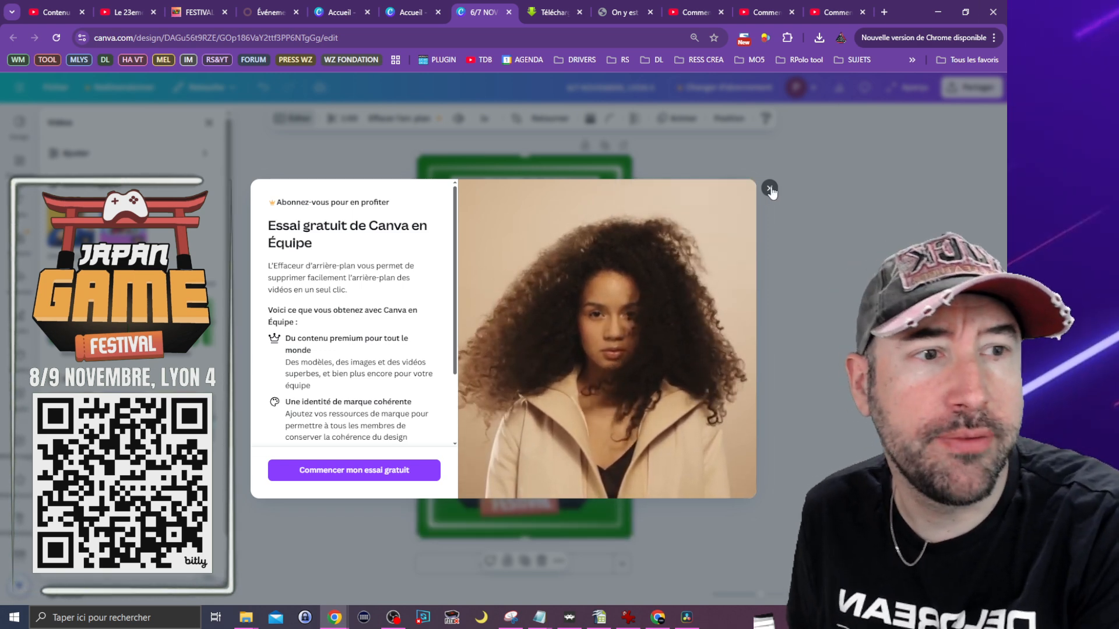
left_click(770, 188)
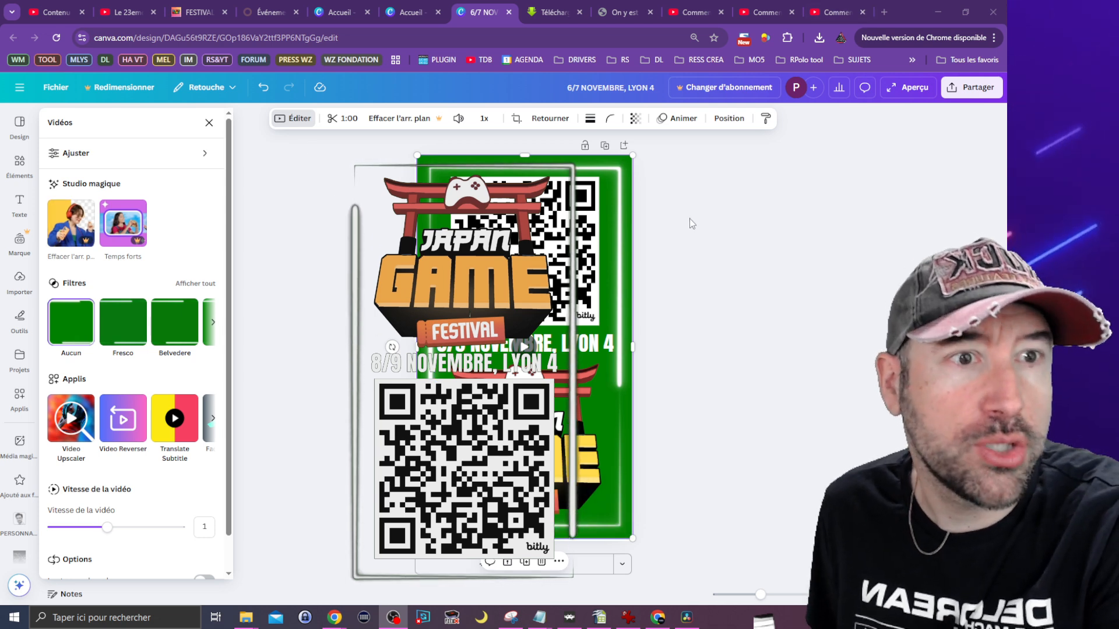
left_click(668, 542)
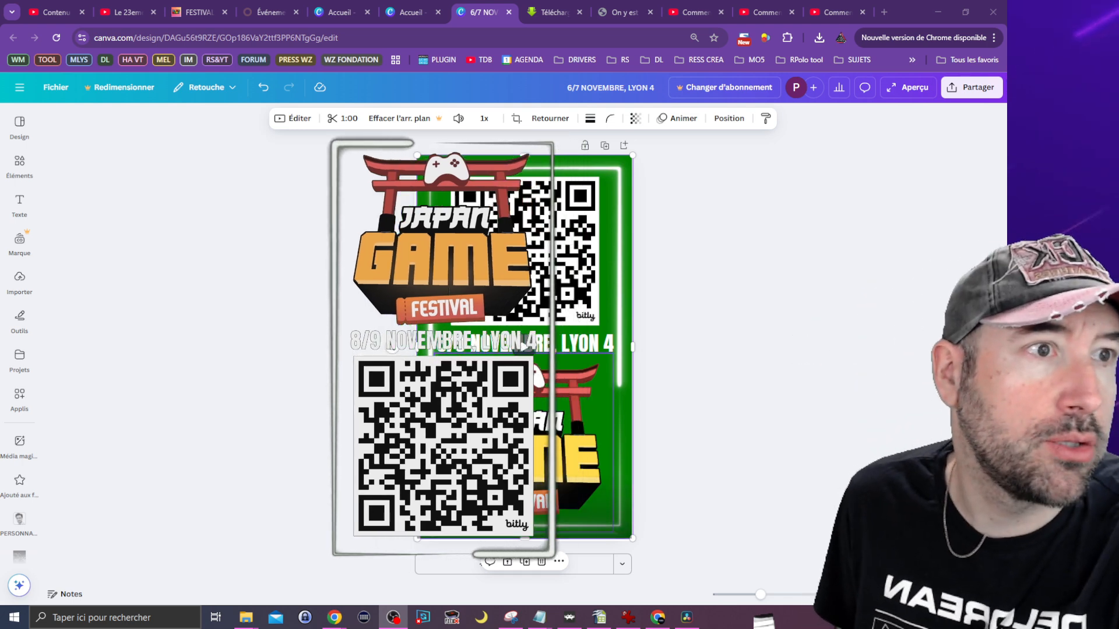
Step: Switch to YouTube and look over the open tutorials on background-free export, green-screen keying and video overlays
left_click(830, 13)
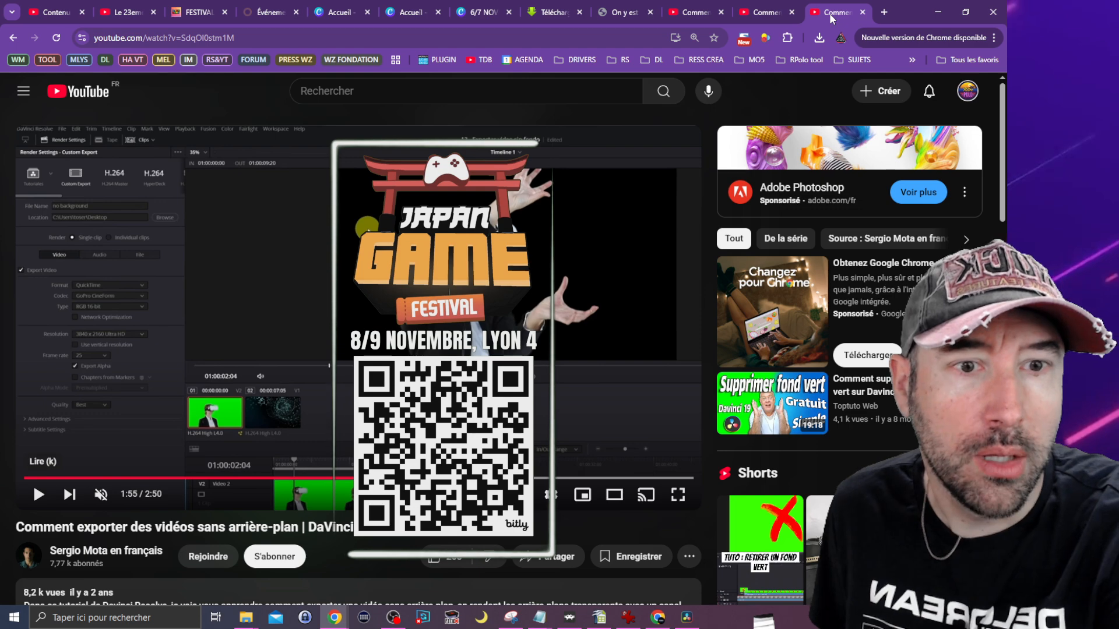
left_click(692, 13)
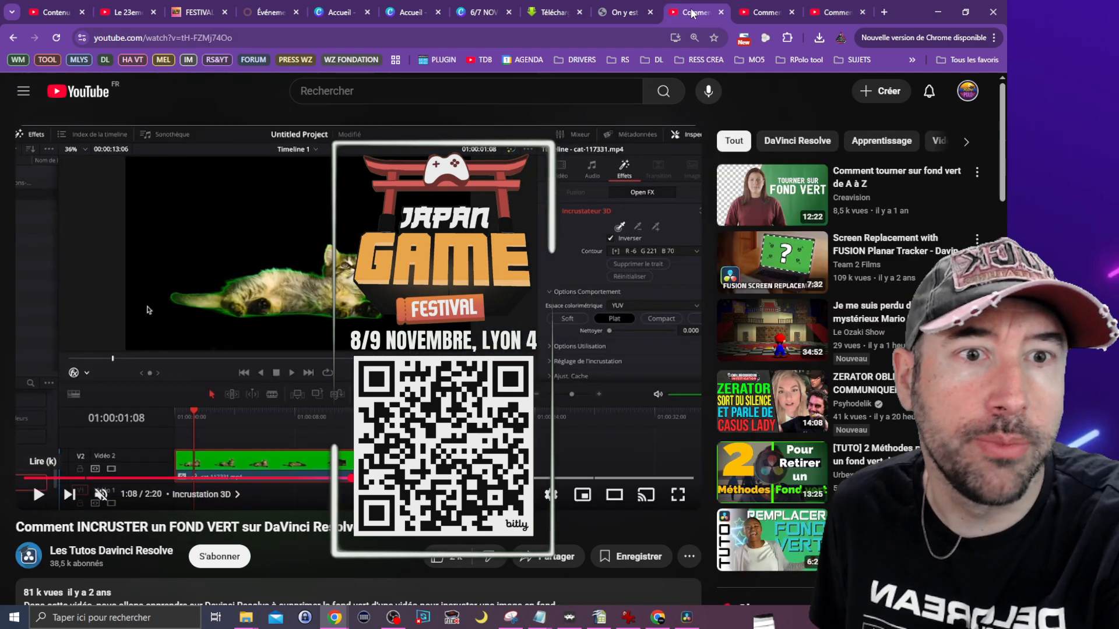
left_click(763, 12)
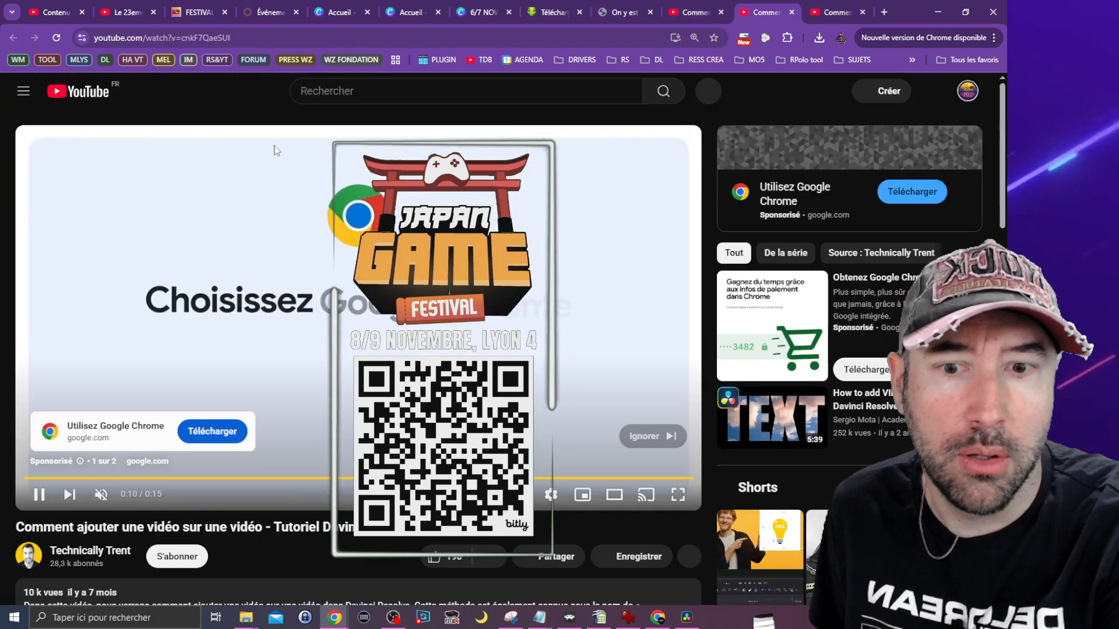
Step: Search YouTube for "fond vert", correcting the misspelled query
left_click(377, 90)
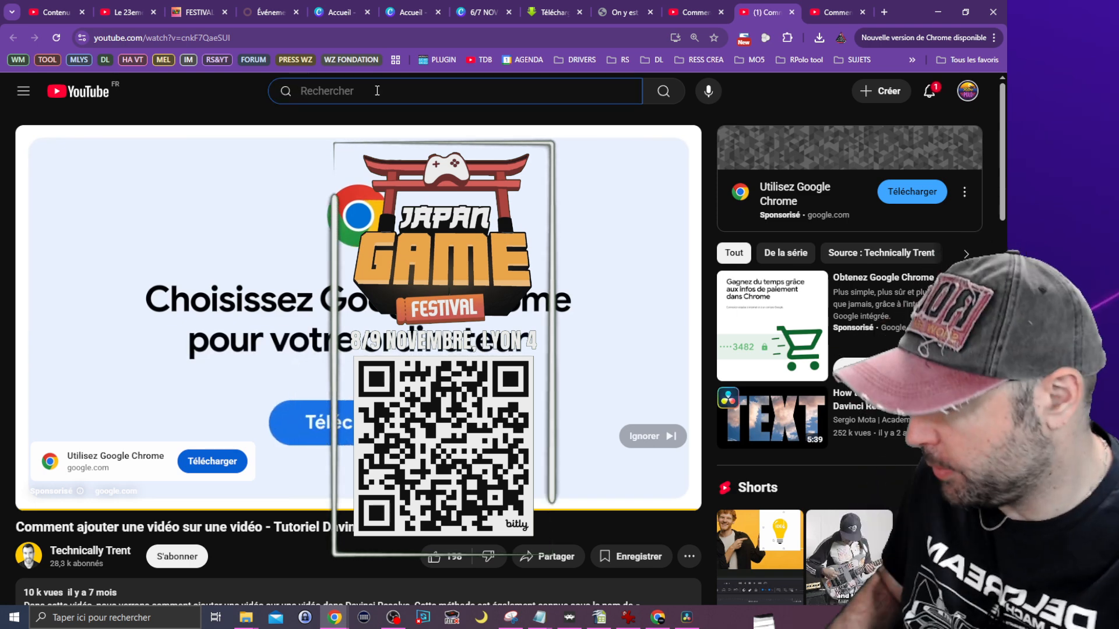
type("fond ")
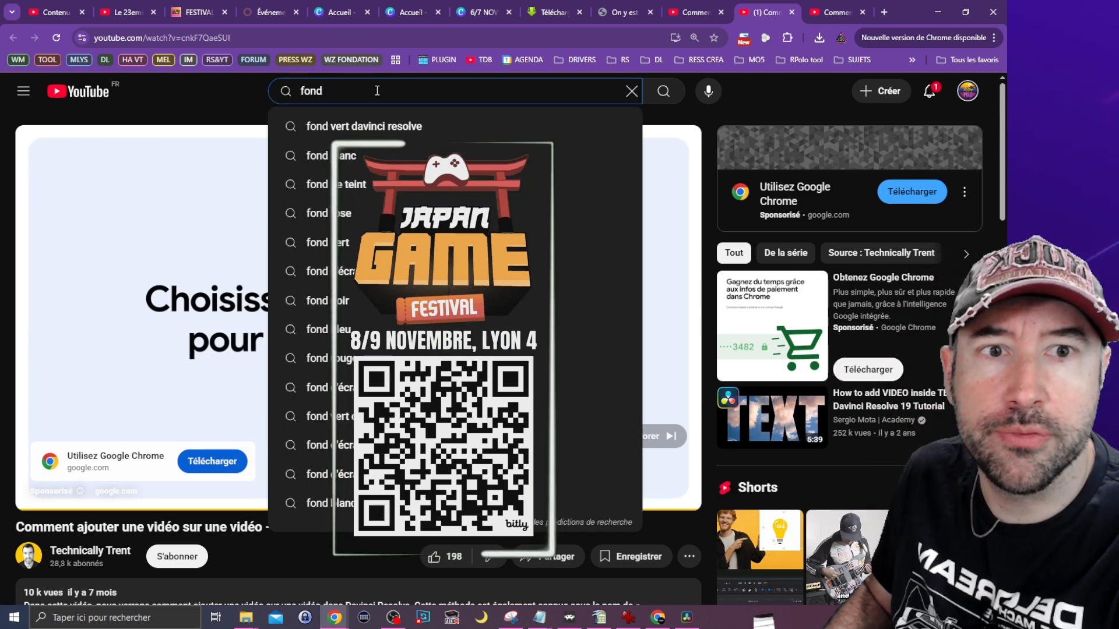
type("fert")
key("Return")
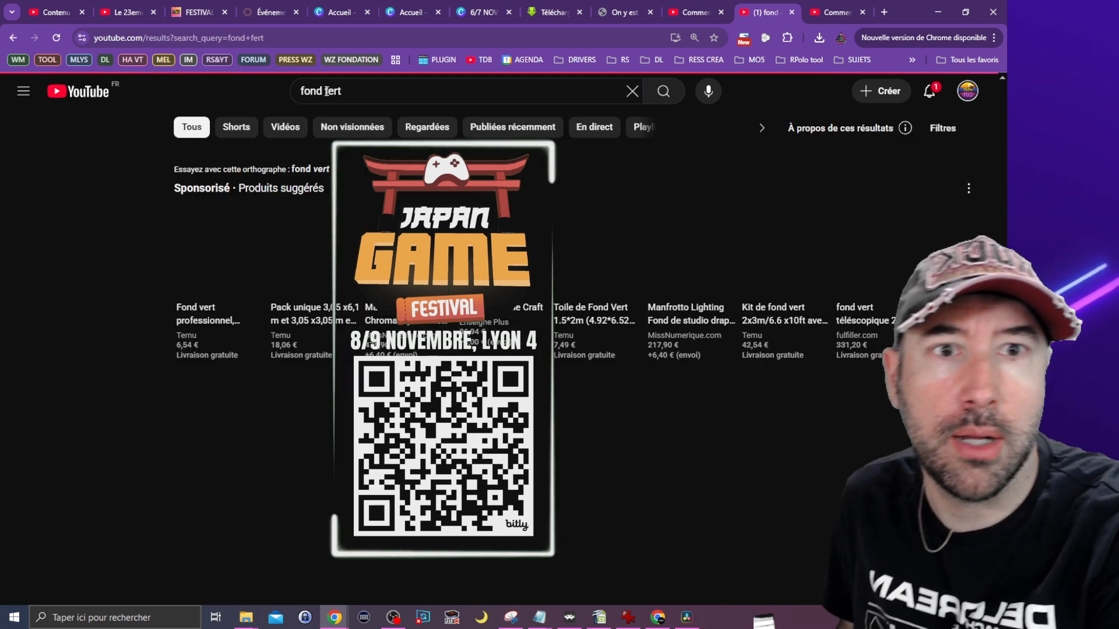
double_click(387, 89)
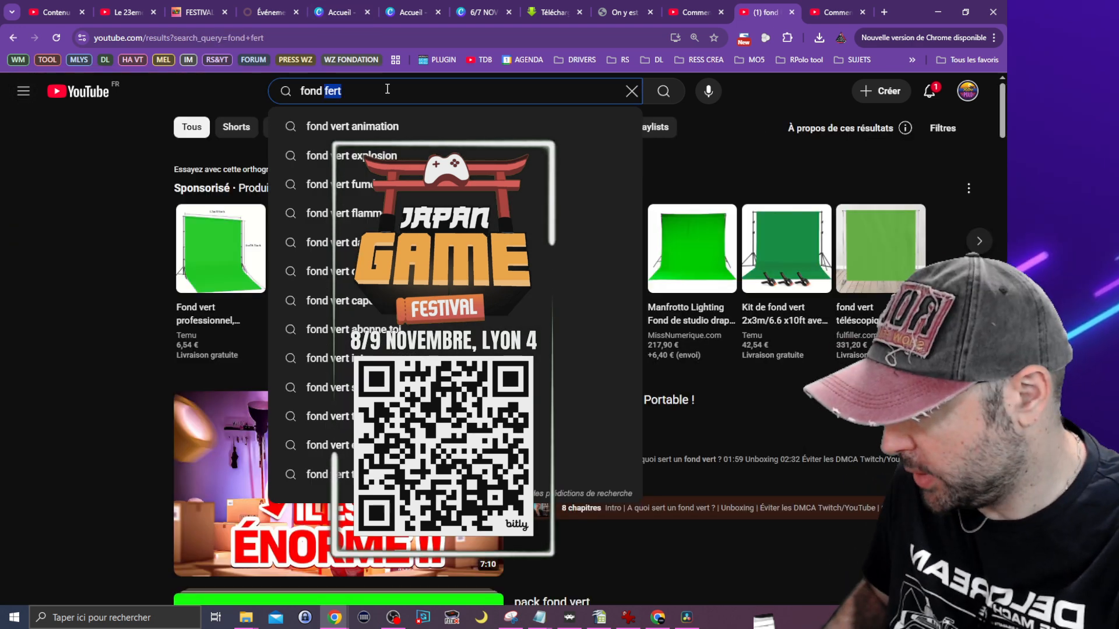
type("vert")
key("Return")
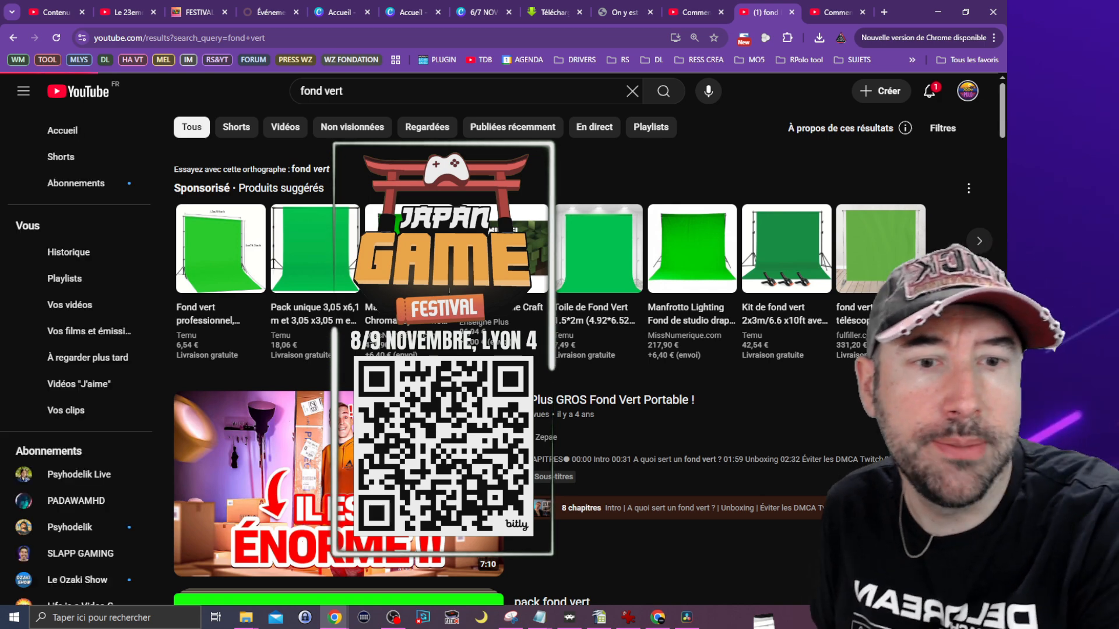
Step: Browse the "fond vert" search results for green-screen animations and effects
scroll(418, 112, "down", 10)
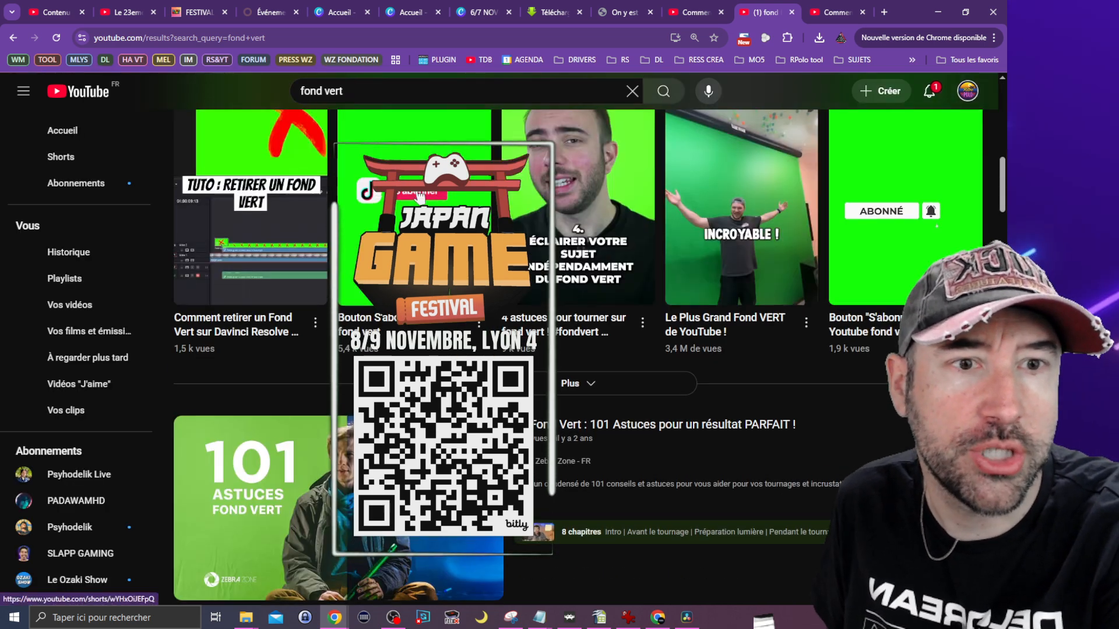
scroll(418, 112, "down", 7)
scroll(443, 325, "up", 4)
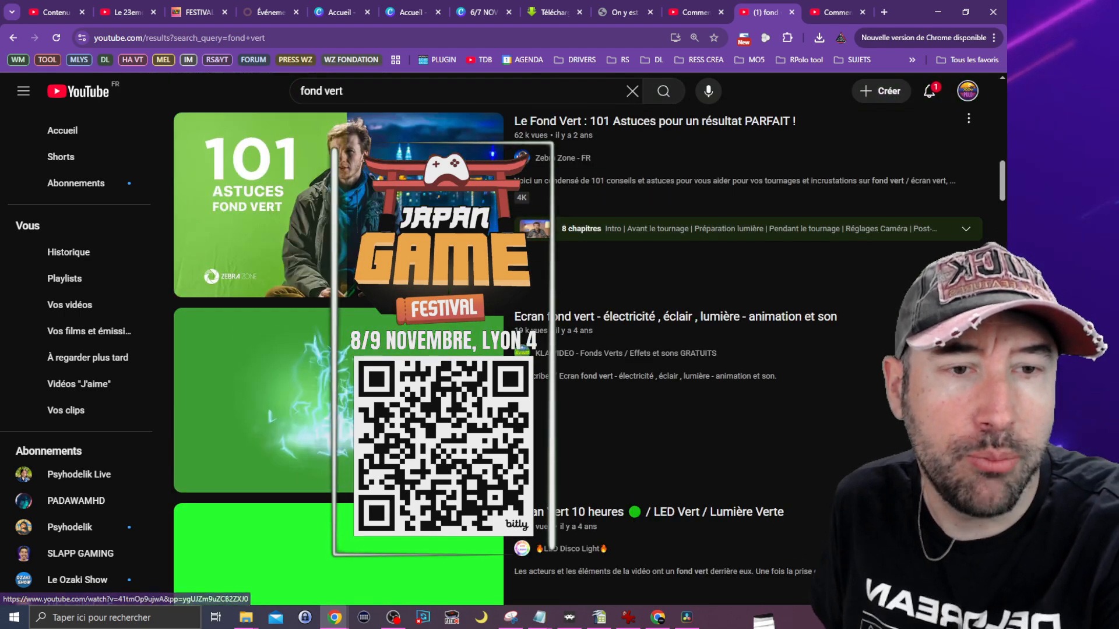
scroll(442, 325, "down", 10)
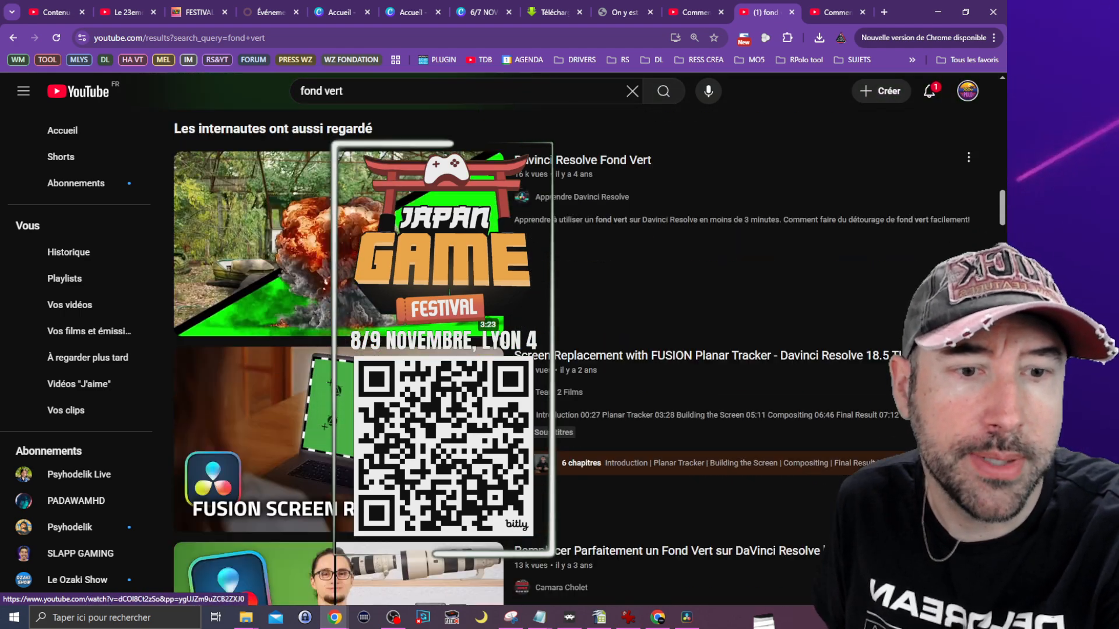
scroll(531, 277, "down", 3)
scroll(532, 278, "up", 12)
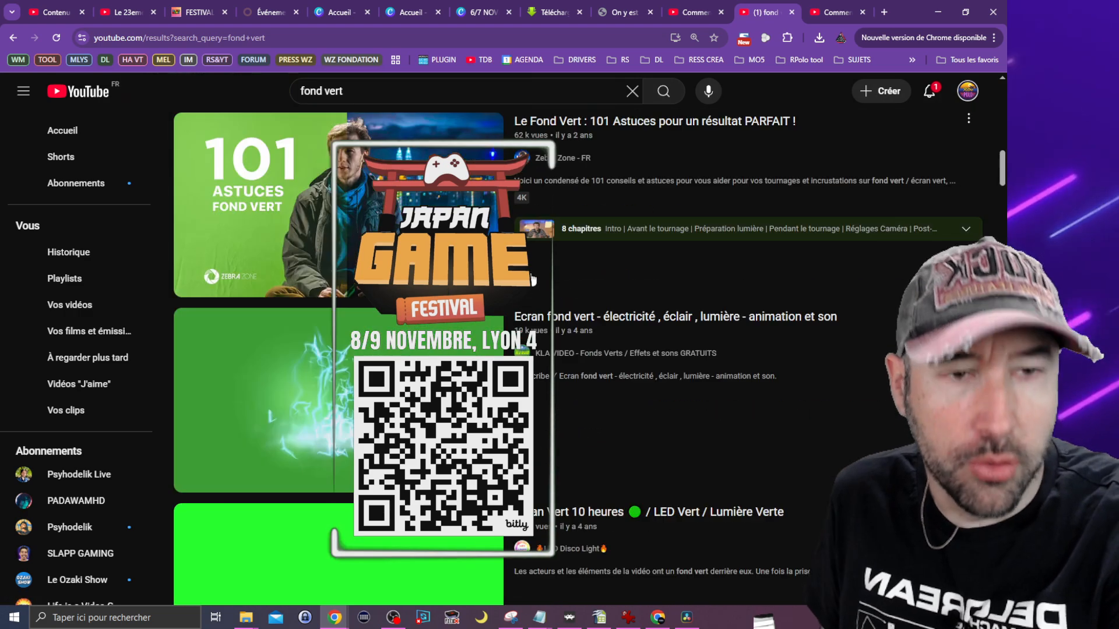
scroll(532, 277, "up", 7)
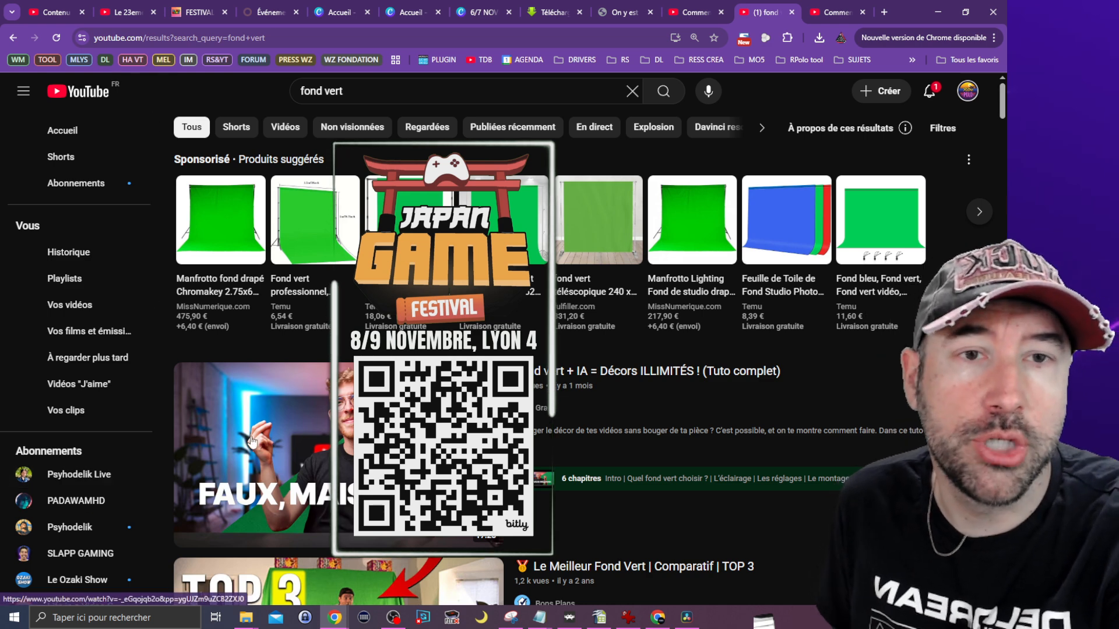
Step: Refine the YouTube search to "cadre fond vert"
left_click(314, 90)
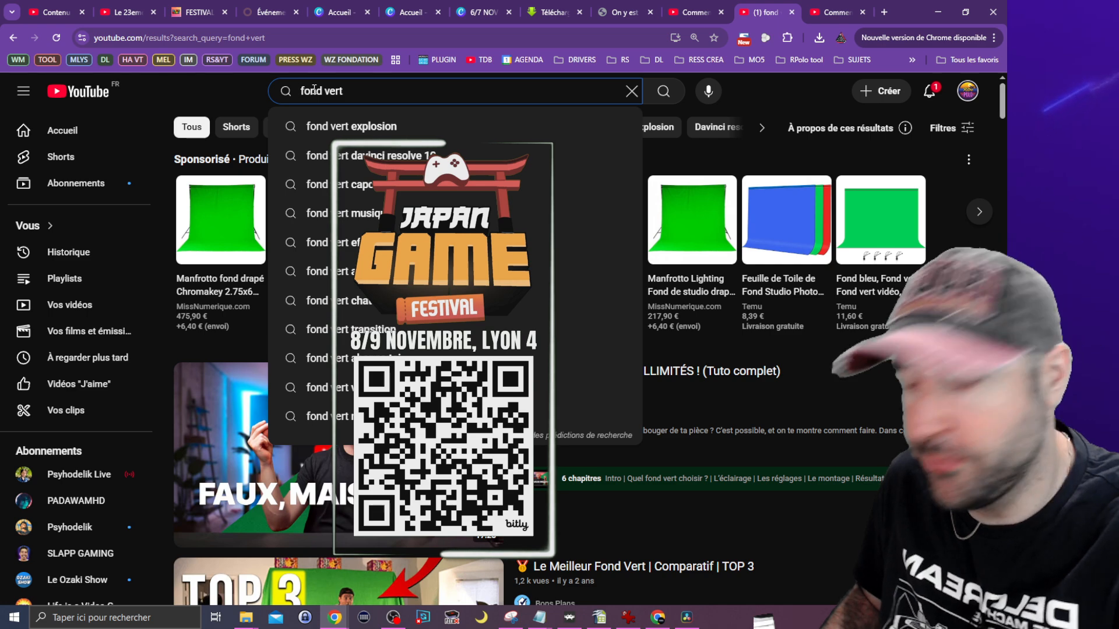
type("cadre")
key("Return")
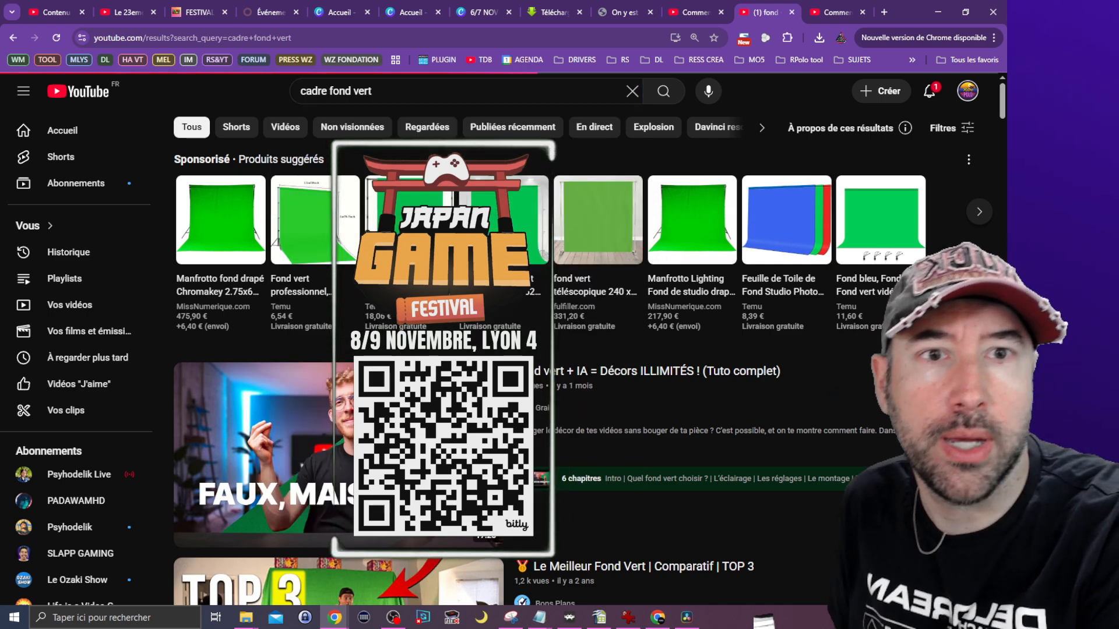
Step: Look through the search results for animated frames on a green background
scroll(546, 273, "down", 6)
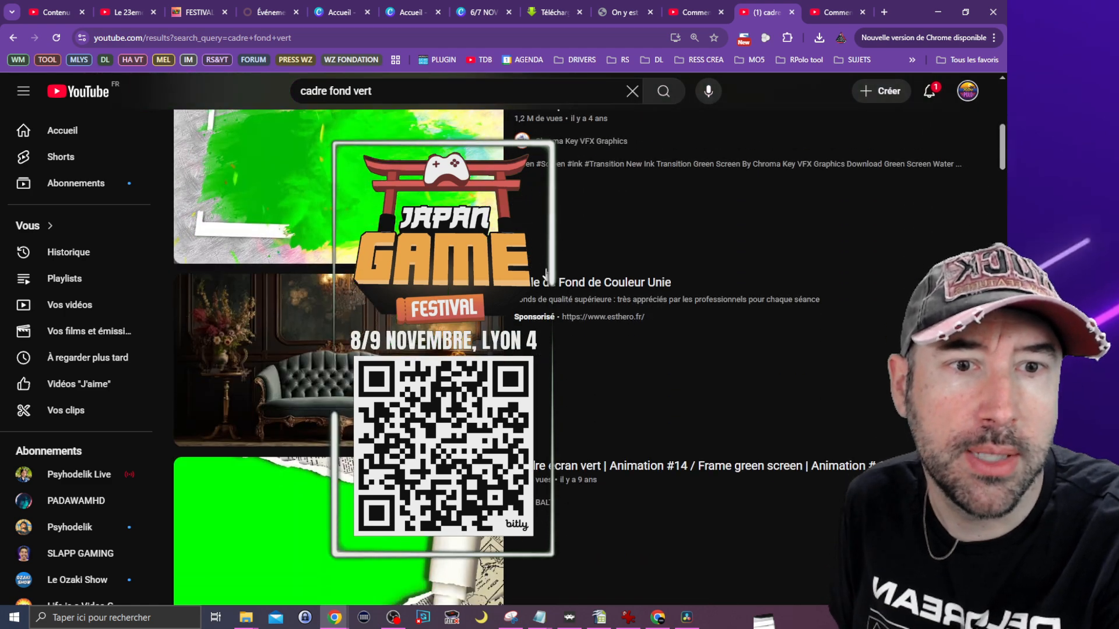
scroll(546, 274, "down", 8)
scroll(546, 274, "up", 4)
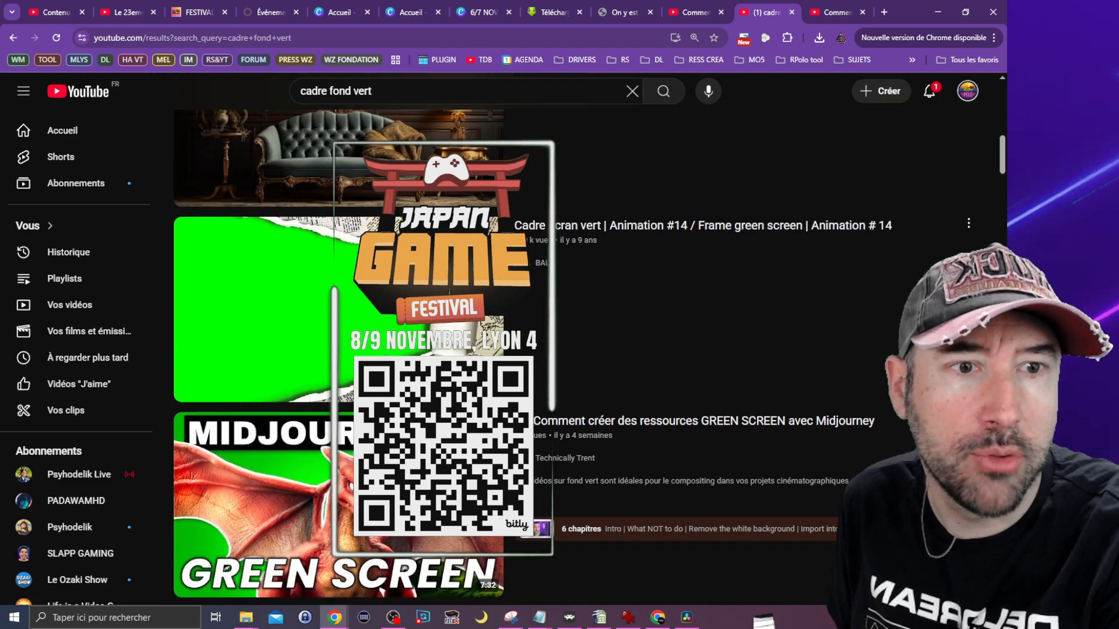
scroll(339, 359, "down", 1)
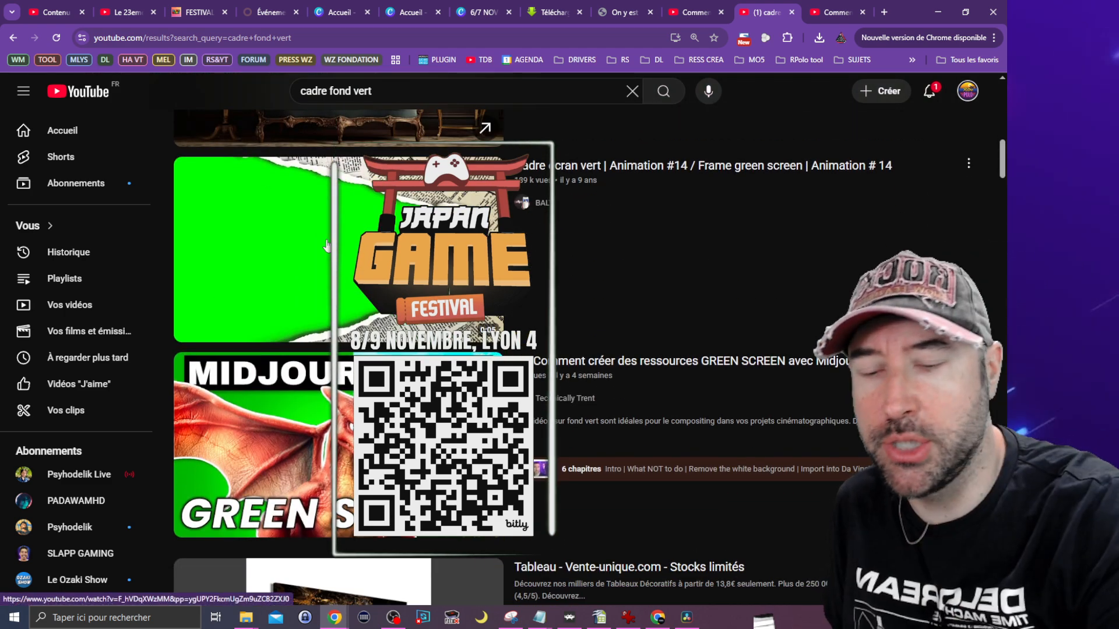
scroll(340, 360, "down", 14)
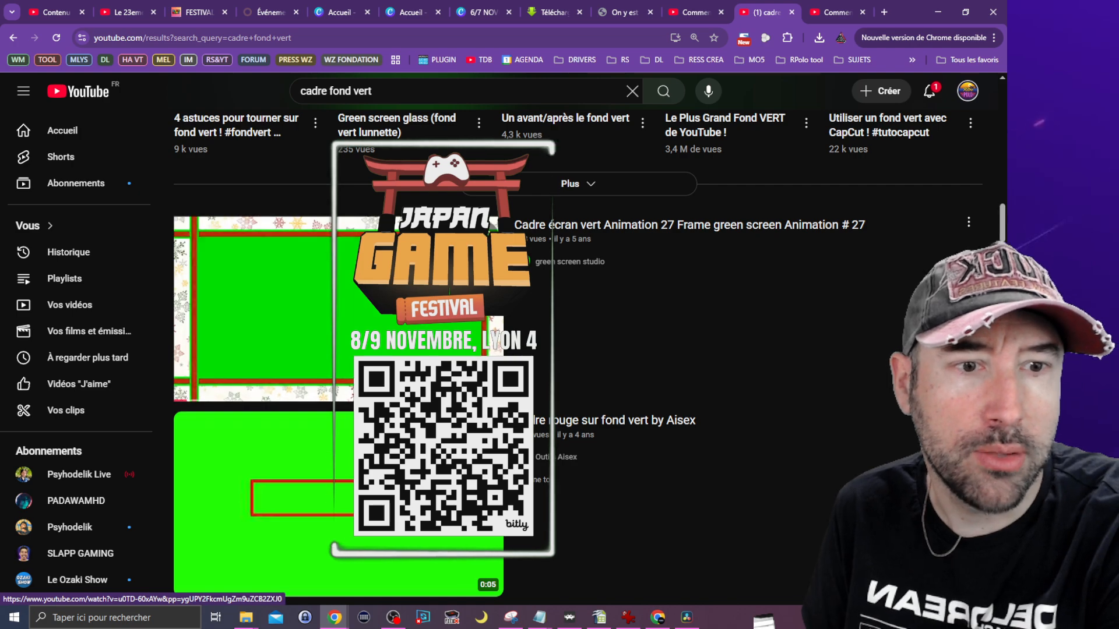
scroll(526, 297, "down", 12)
scroll(526, 297, "up", 20)
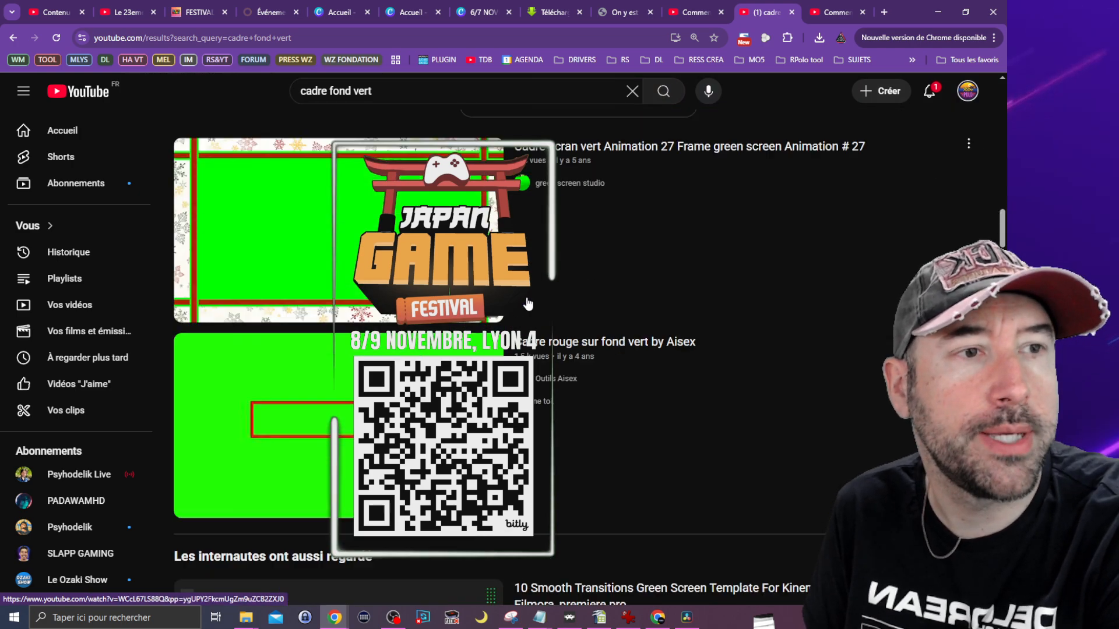
scroll(526, 297, "up", 10)
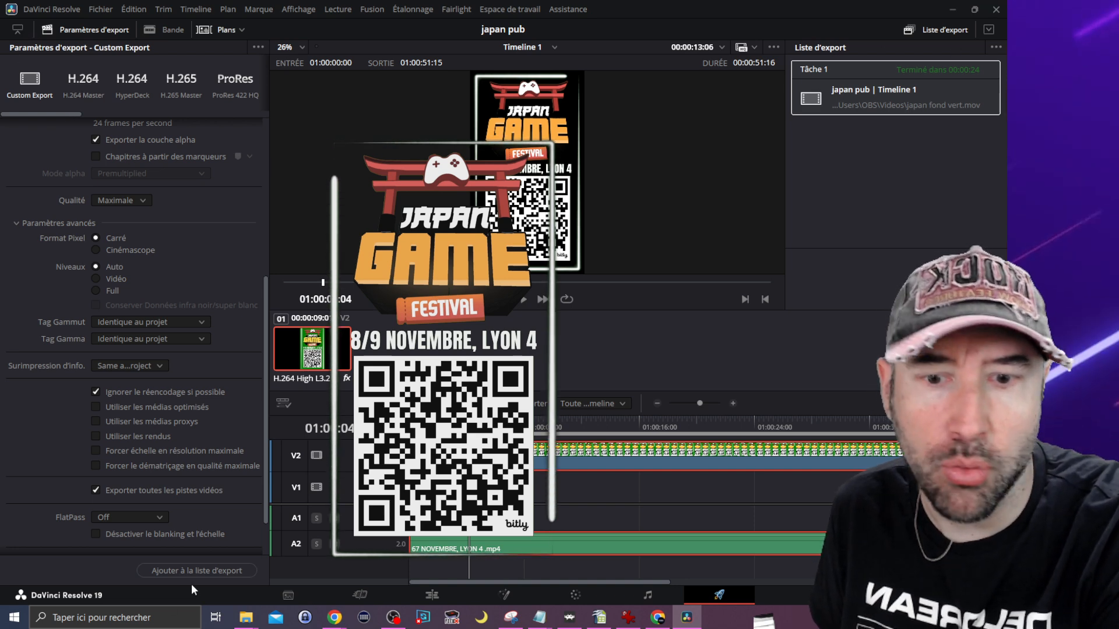
Step: Switch to DaVinci Resolve and create a new project named "tuto"
left_click(102, 10)
left_click(124, 23)
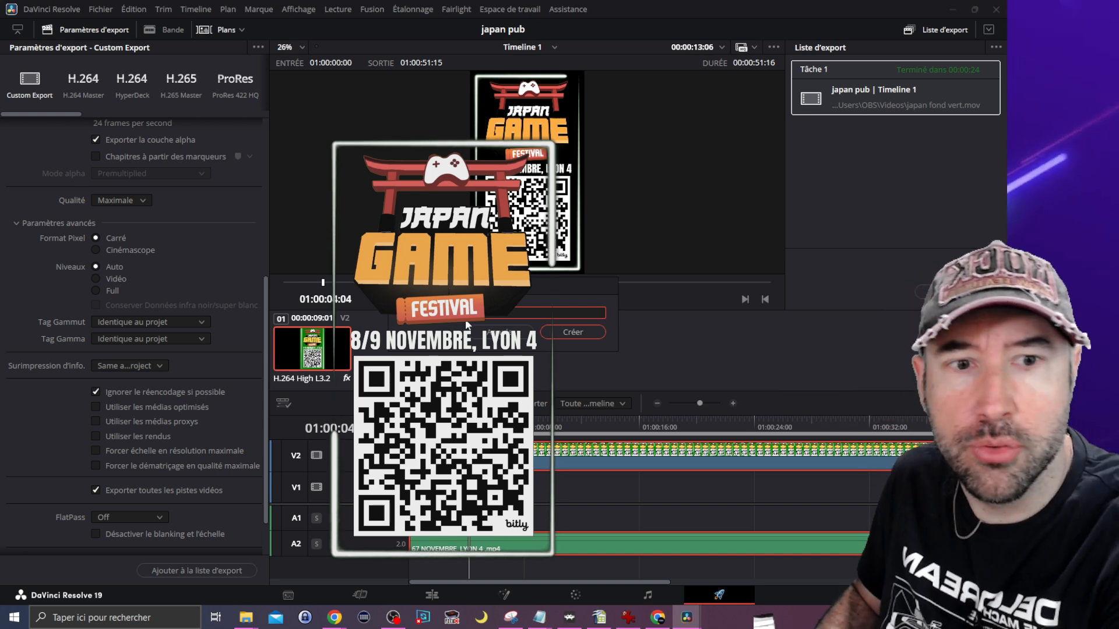
left_click(582, 335)
Step: Bring up the Vidéos folder in File Explorer over the new project, then clear its window away
left_click(246, 617)
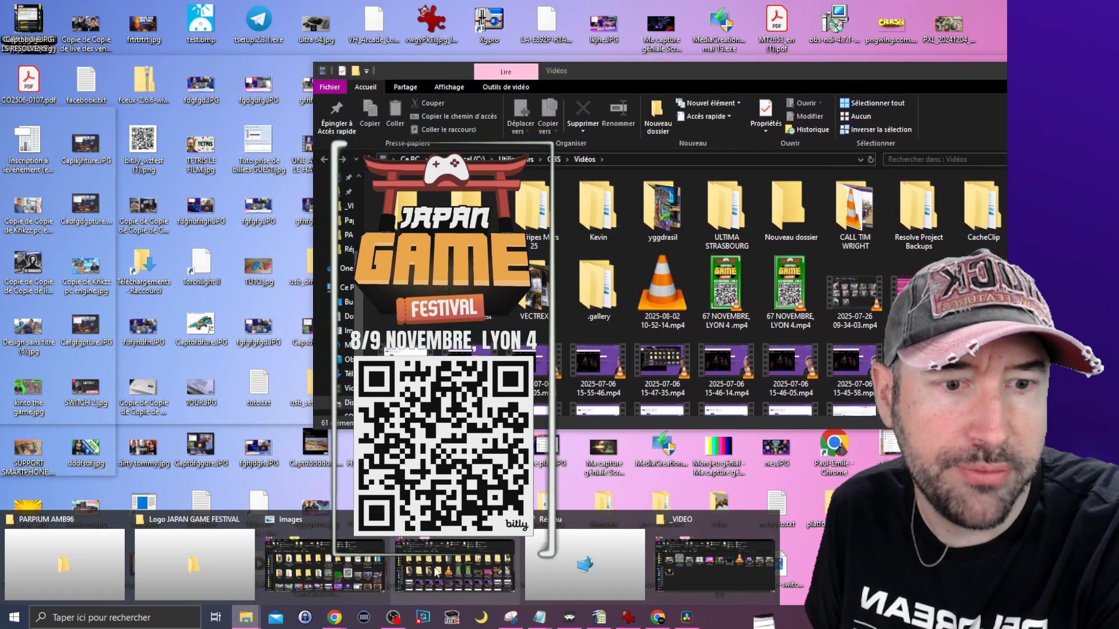
left_click(736, 568)
left_click_drag(712, 70, 523, 139)
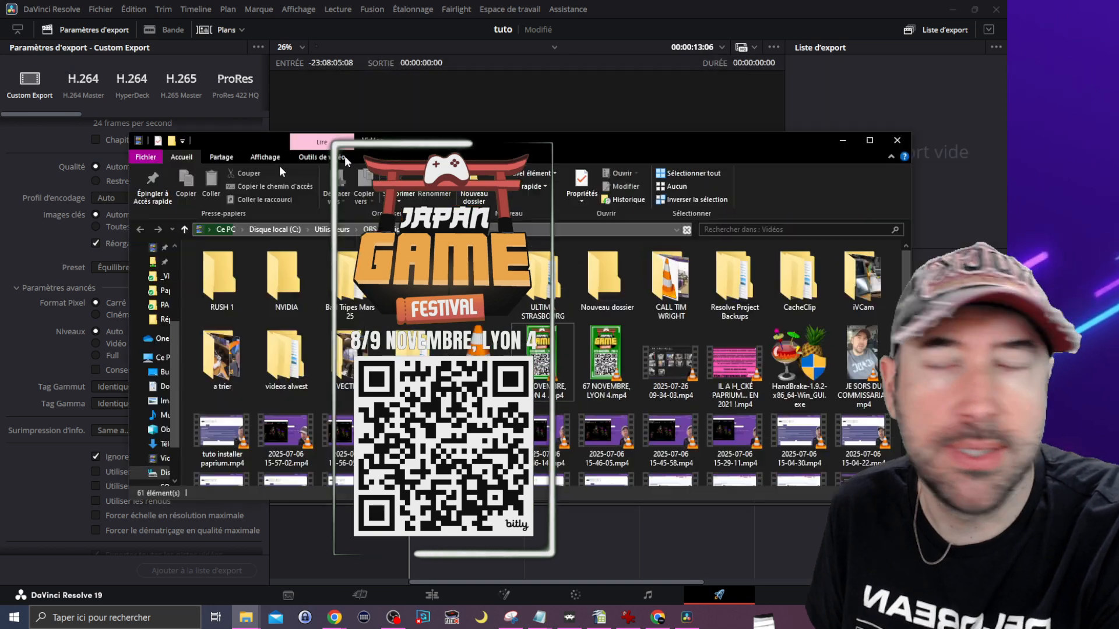
left_click(859, 139)
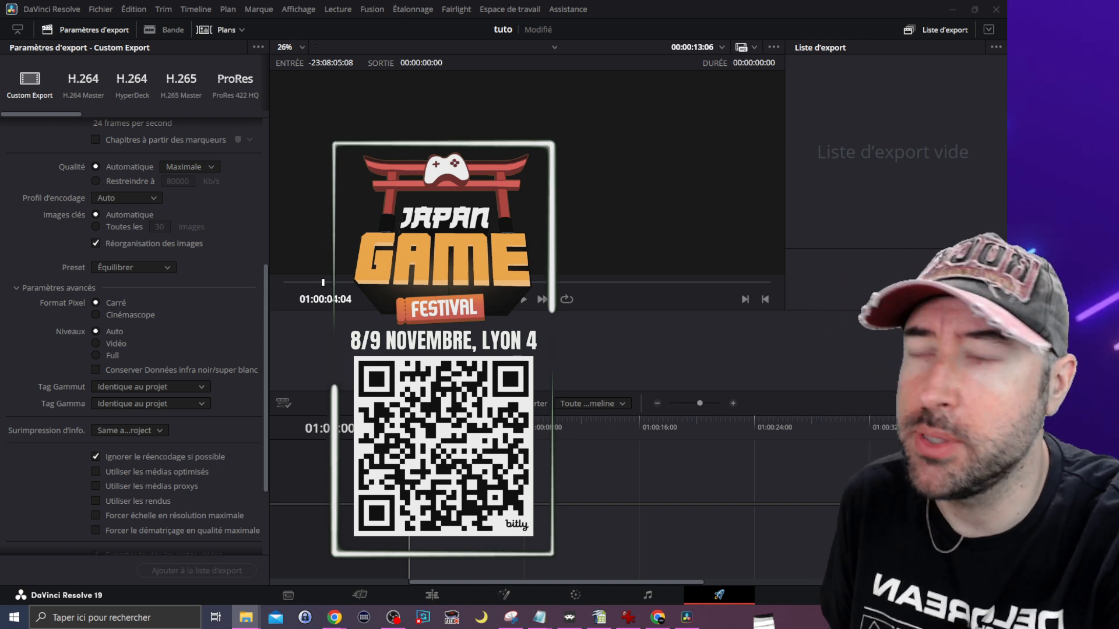
Step: Place the clip "67 NOVEMBRE, LYON 4.mp4" on the Cut page timeline and change the project frame rate to match it
left_click_drag(156, 502, 495, 575)
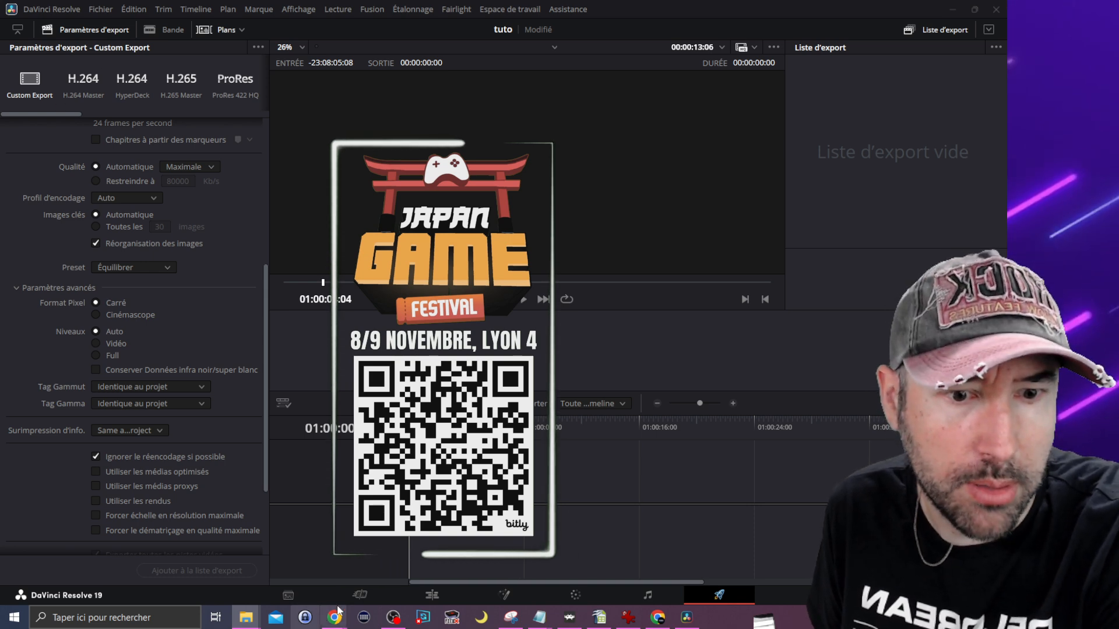
left_click(371, 598)
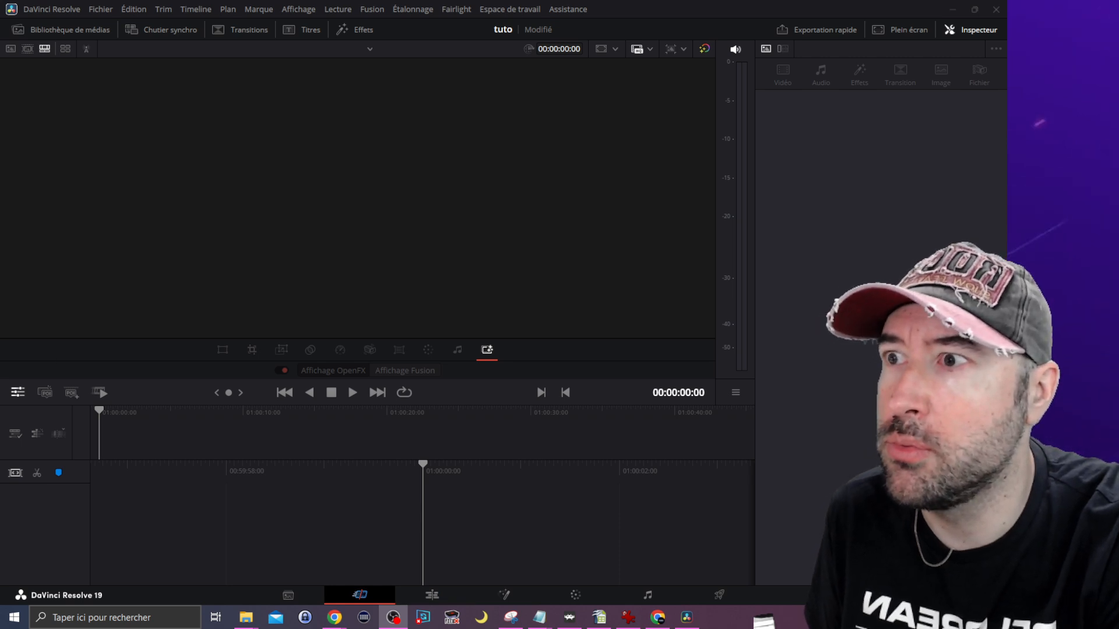
left_click_drag(373, 349, 198, 433)
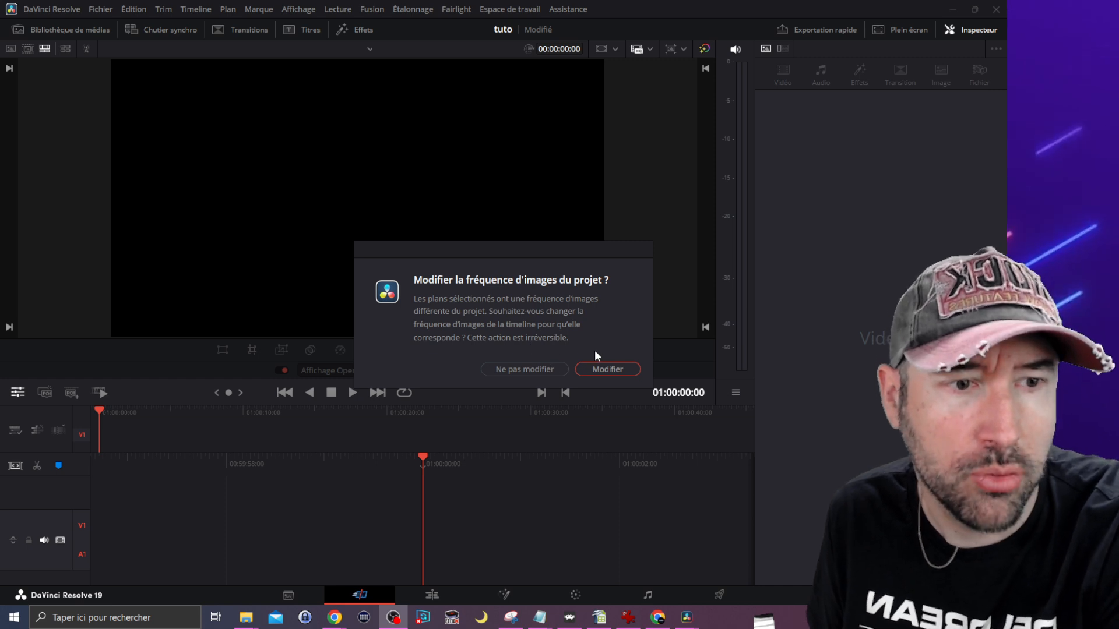
left_click(613, 368)
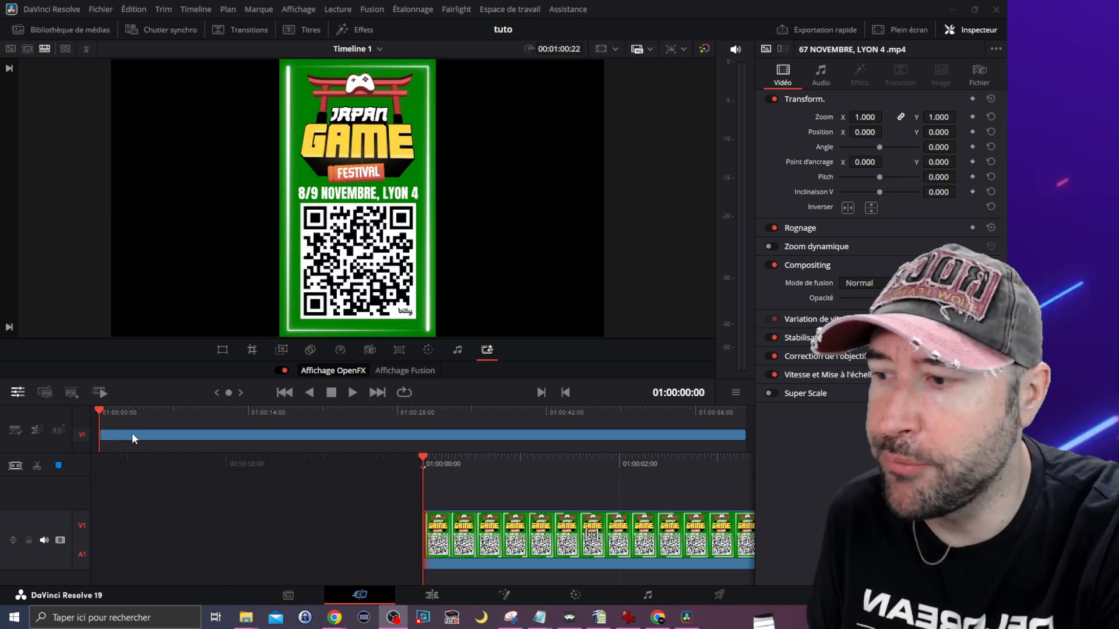
Step: Move the playhead to 01:00:01:08 to preview the clip's animated frame, and switch away from the editor
mouse_move(102, 409)
left_mouse_down()
mouse_move(354, 417)
mouse_move(112, 412)
left_mouse_up()
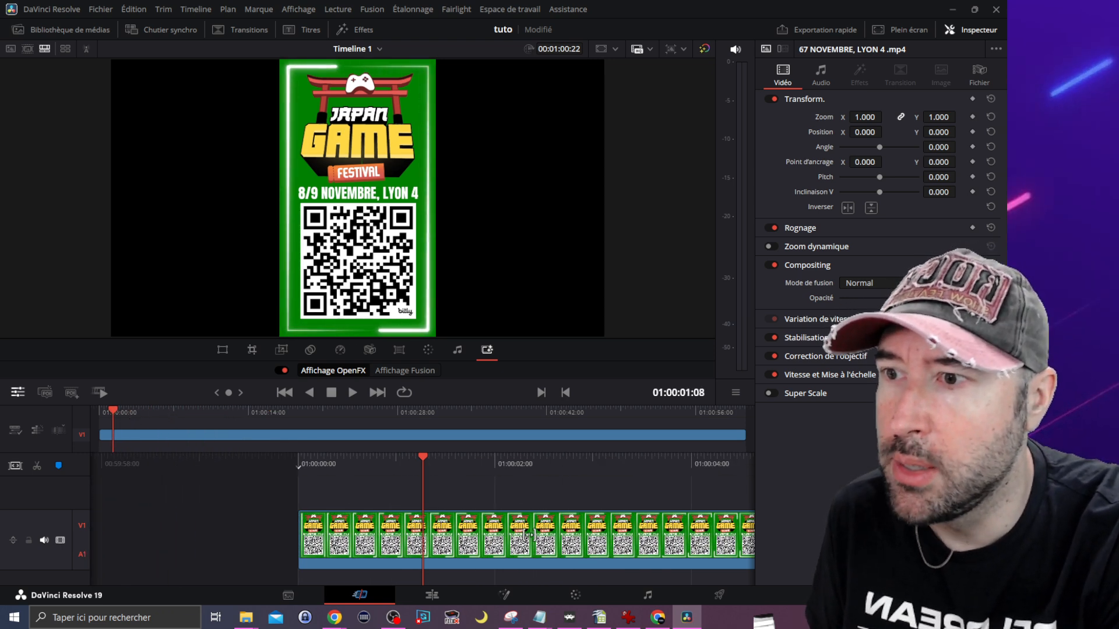
key("alt+Tab")
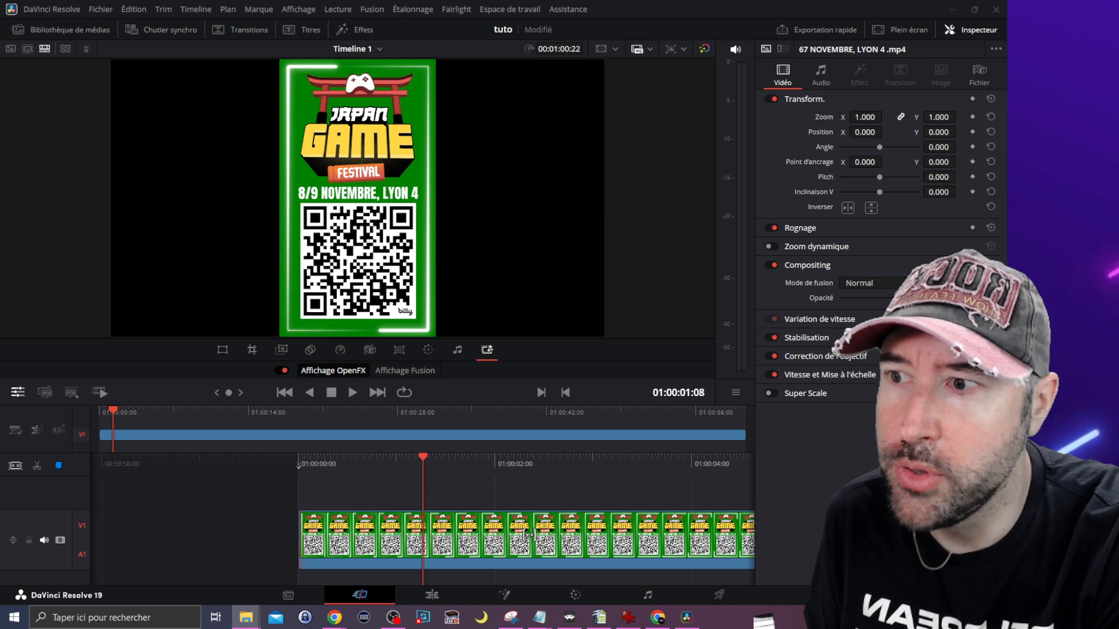
Step: Place the image videoframe_7392.png on track V1 beneath the promo clip and delete the leftover promo fragment at the start of V1
left_click_drag(225, 555, 120, 430)
left_click(104, 440)
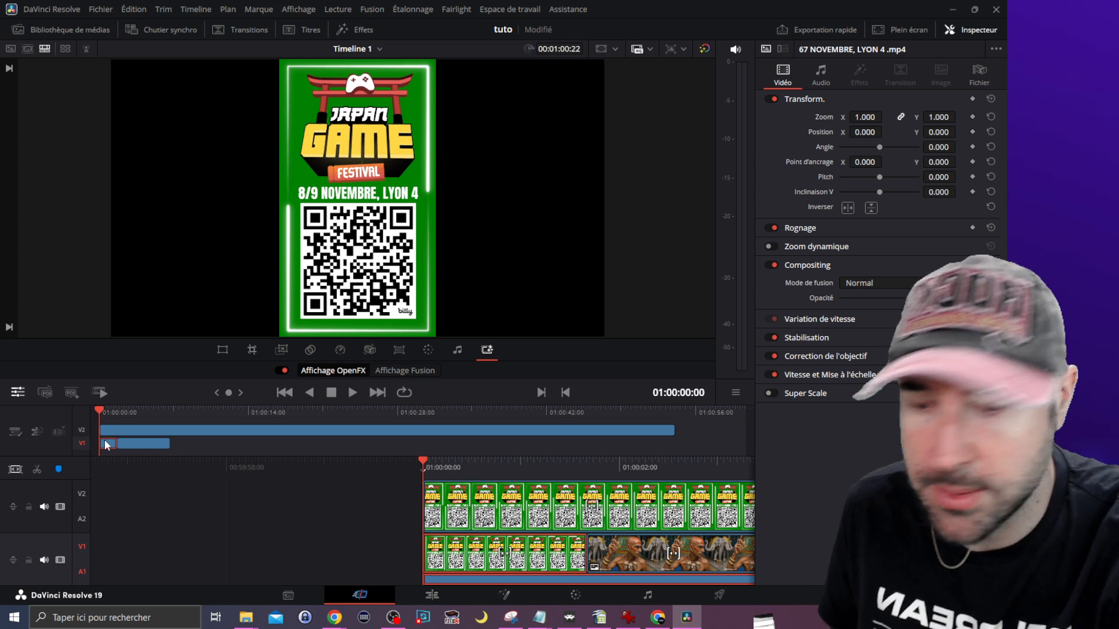
key("Delete")
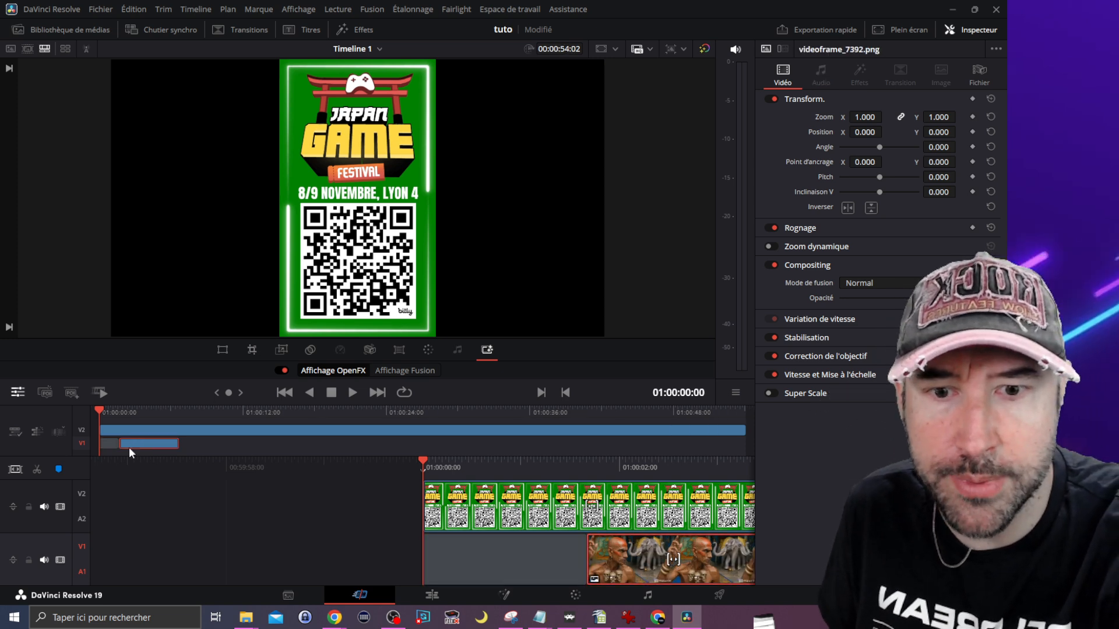
Step: Extend the background image on V1 to 01:00:39:23 and delete the empty gap in front of it
left_click_drag(178, 445, 574, 442)
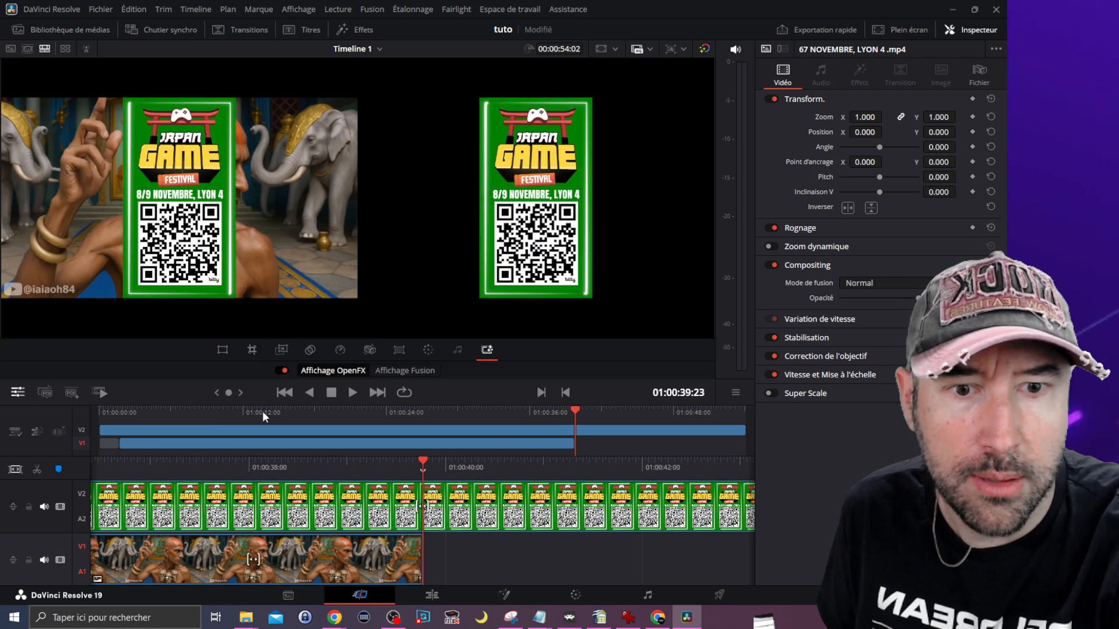
left_click_drag(263, 412, 212, 413)
left_click_drag(108, 444, 109, 444)
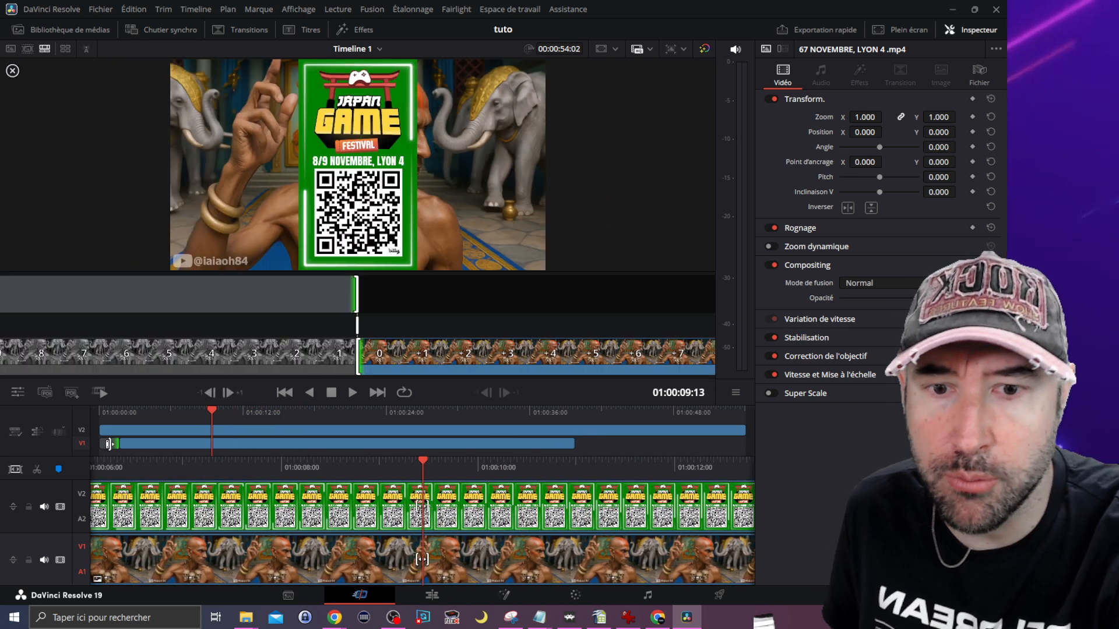
left_click(102, 445)
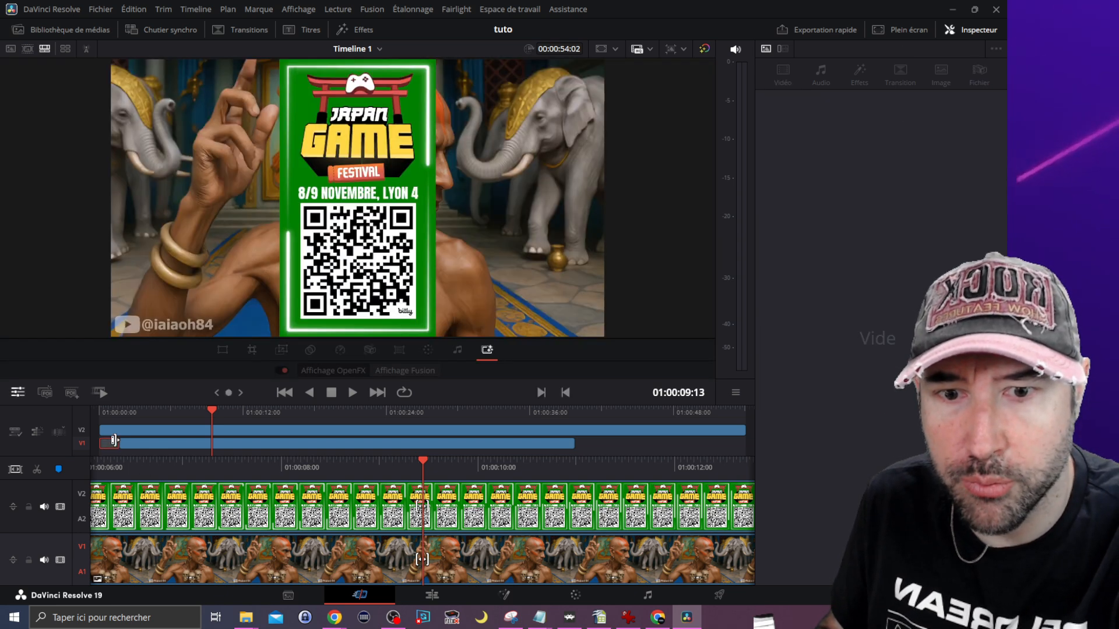
key("Delete")
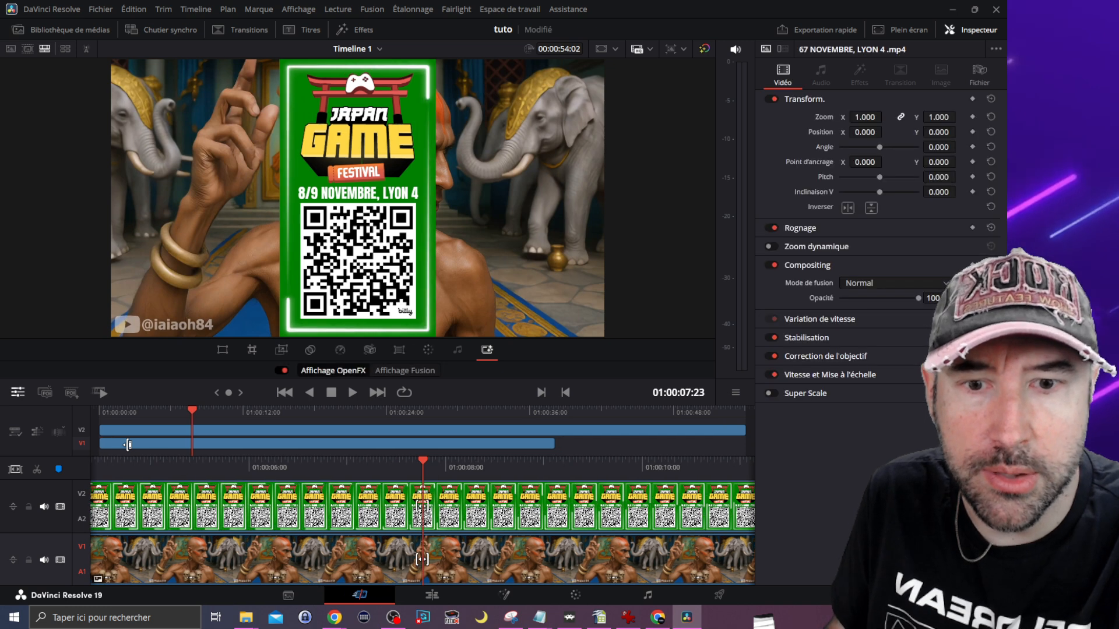
Step: Extend the background image further to about 01:00:49 and move the playhead back near the start to preview the overlay
left_click_drag(552, 444, 689, 444)
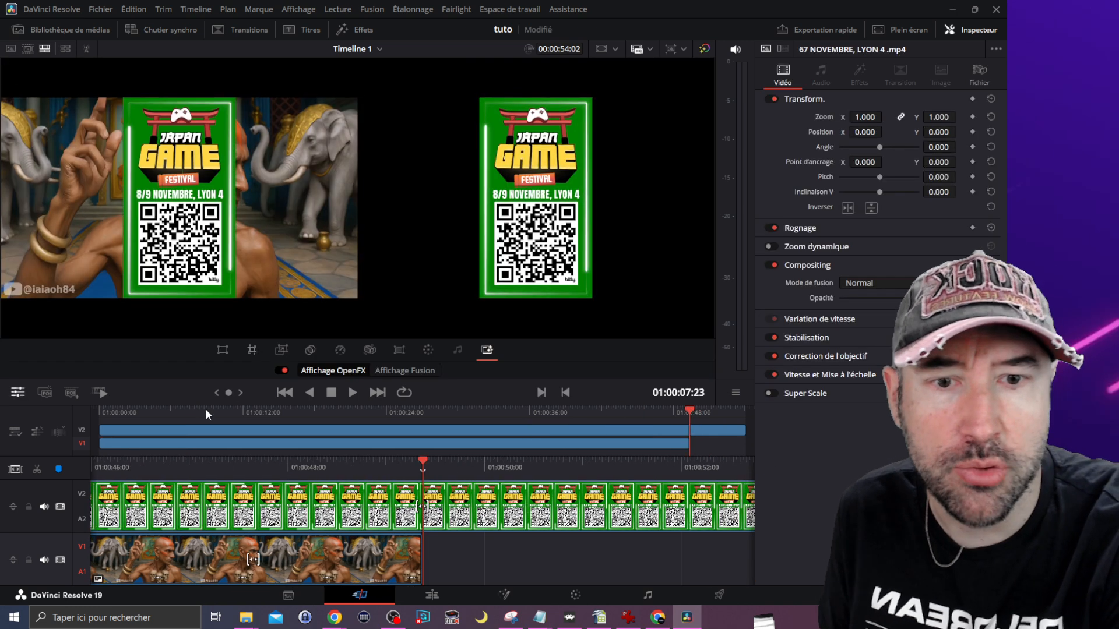
left_click(208, 410)
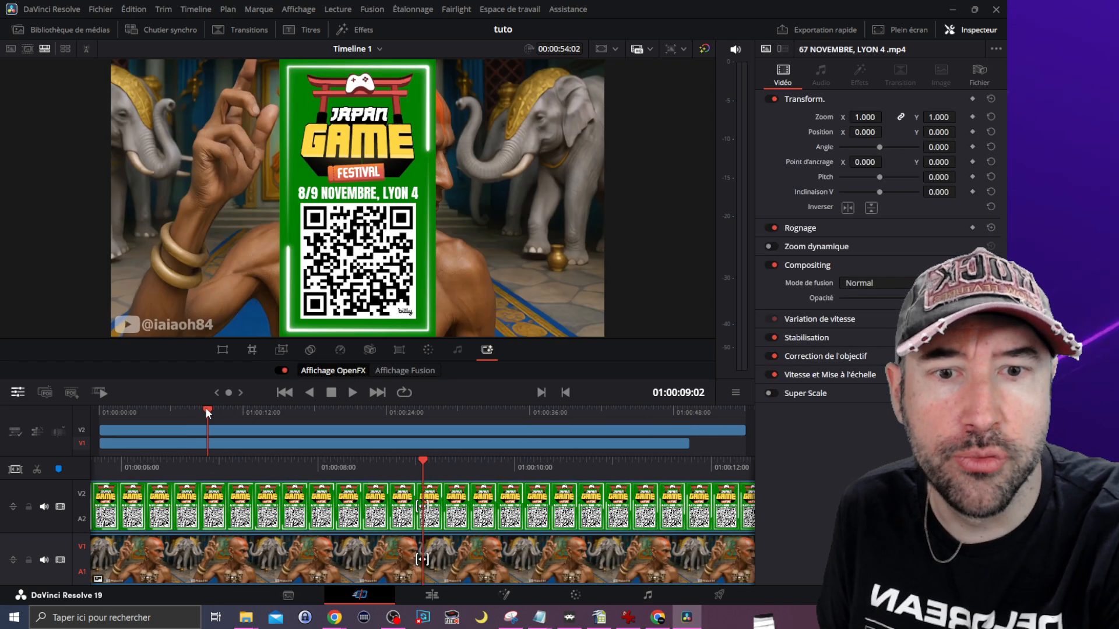
left_click_drag(205, 408, 180, 424)
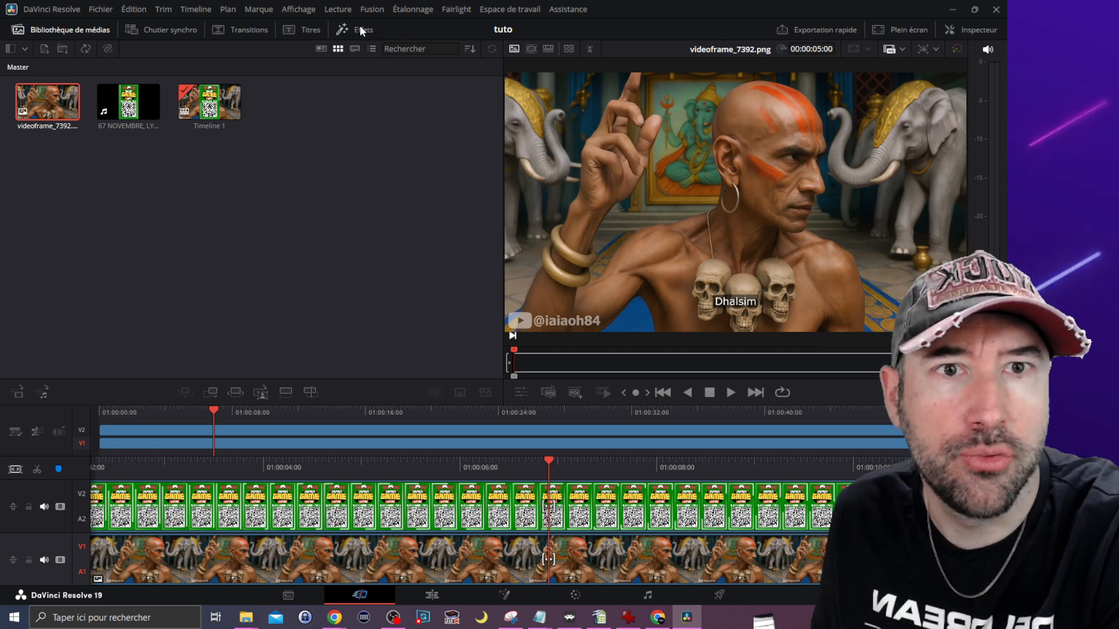
Step: Search the video effects for "incru" and apply Incrustateur 3D to the promo clip on track V2
left_click(361, 29)
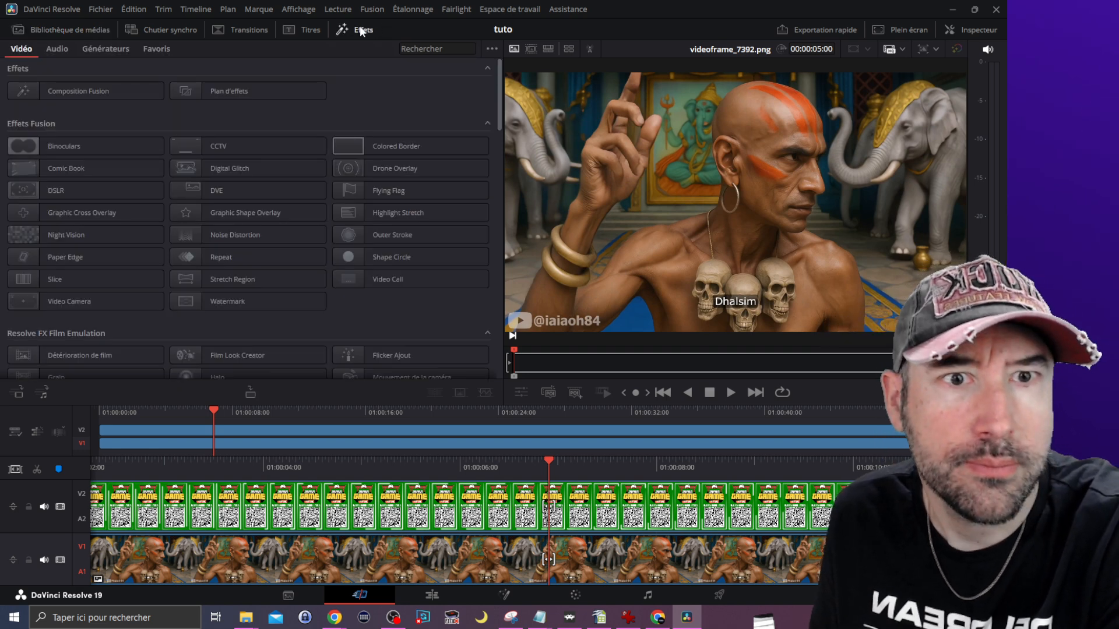
left_click(420, 52)
type("fx")
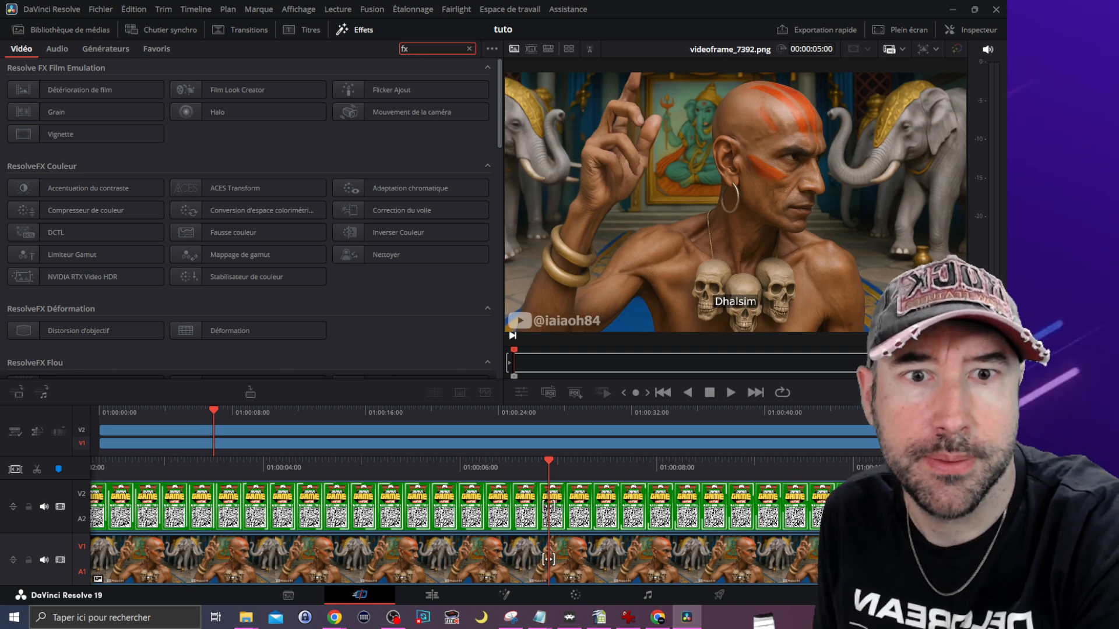
key("BackSpace")
key("BackSpace")
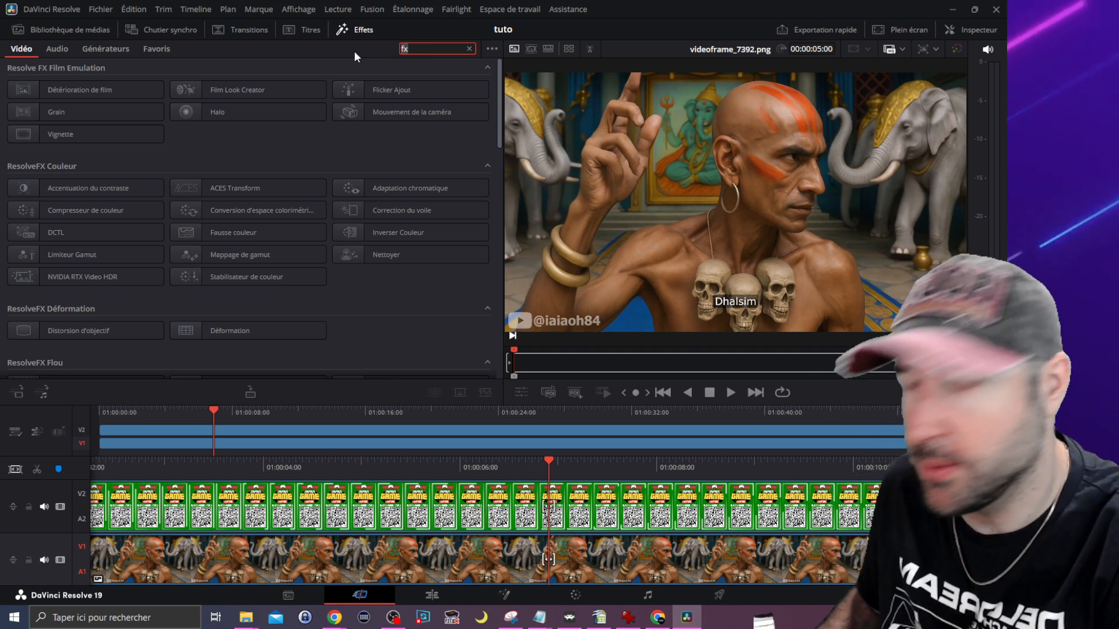
type("open")
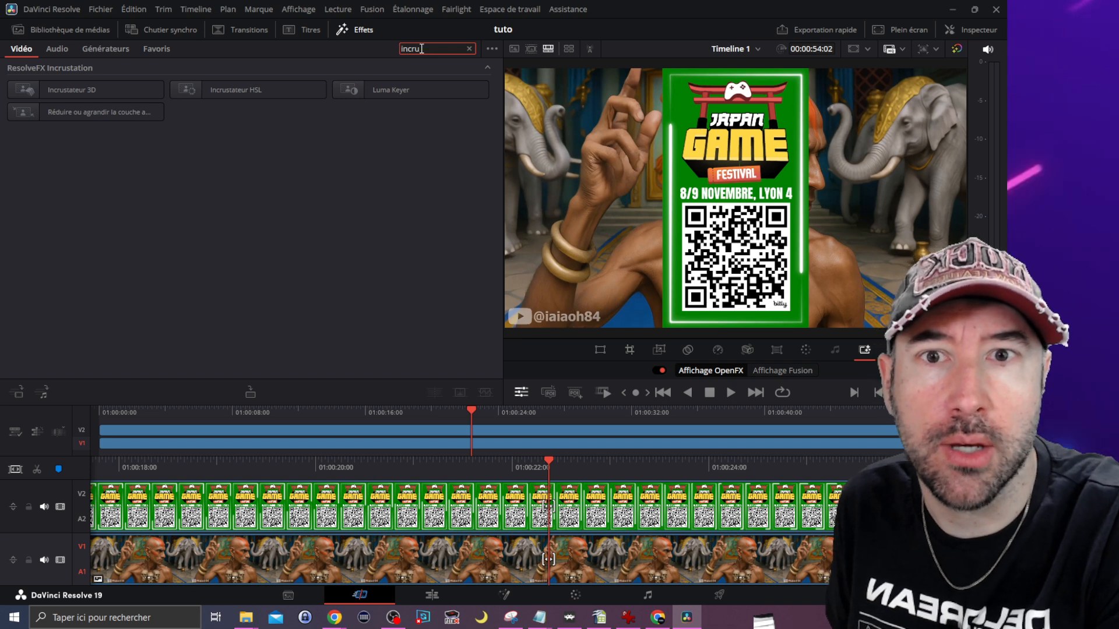
left_click(96, 91)
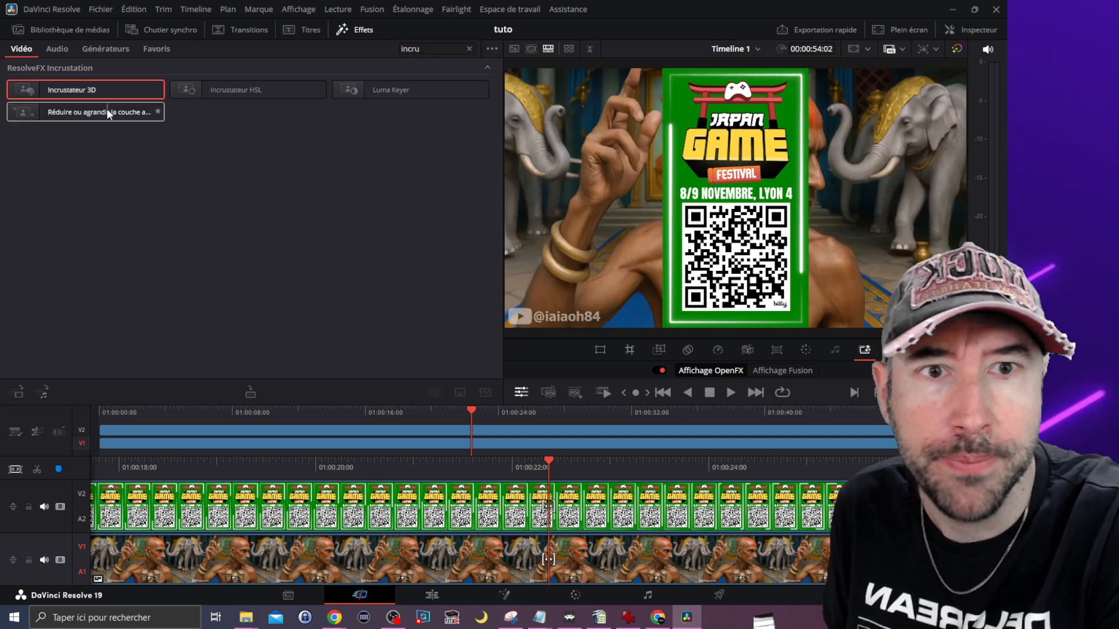
left_click_drag(88, 89, 304, 513)
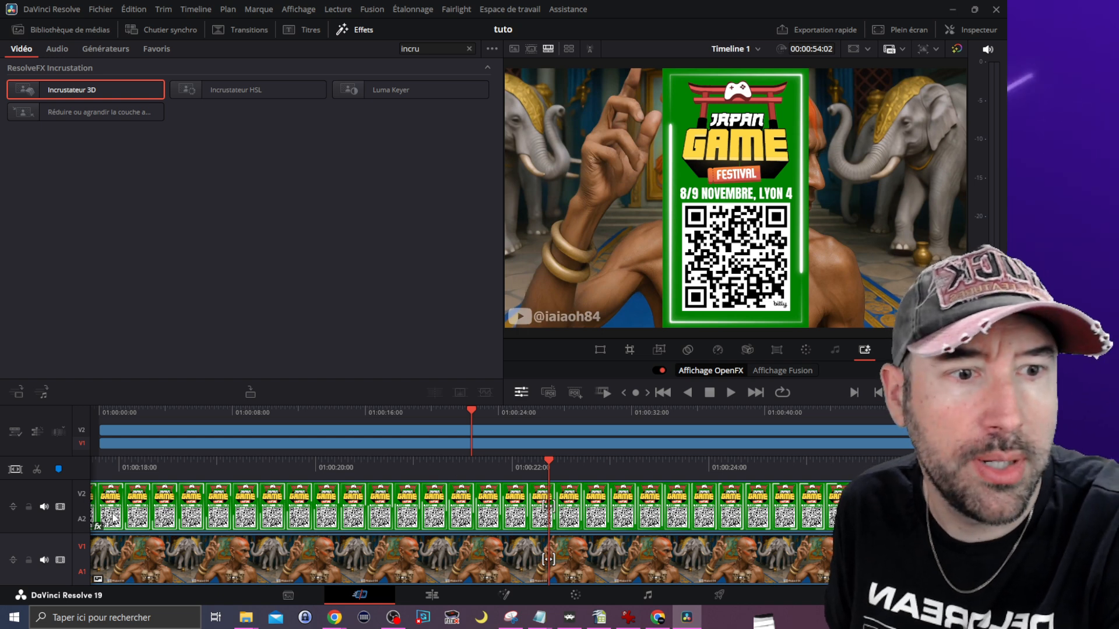
left_click(600, 350)
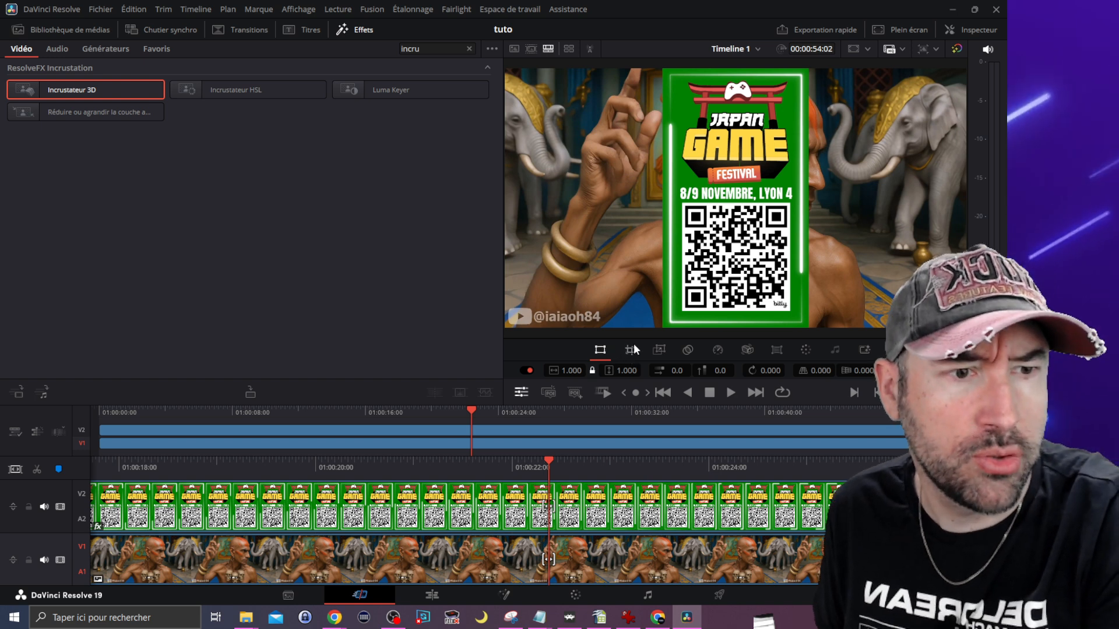
left_click(659, 350)
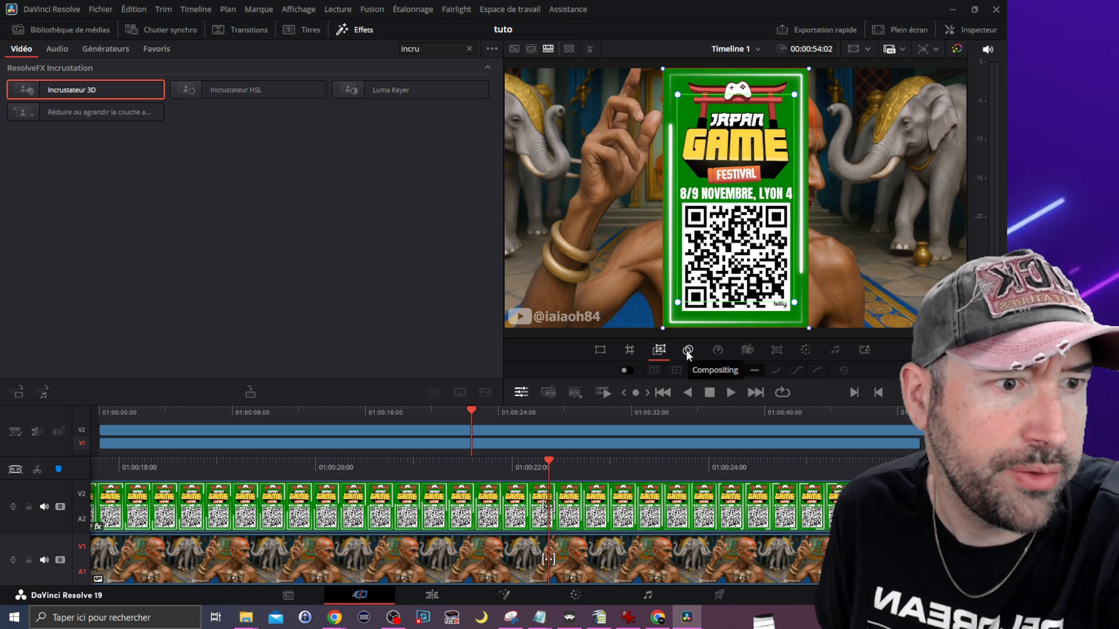
left_click(863, 351)
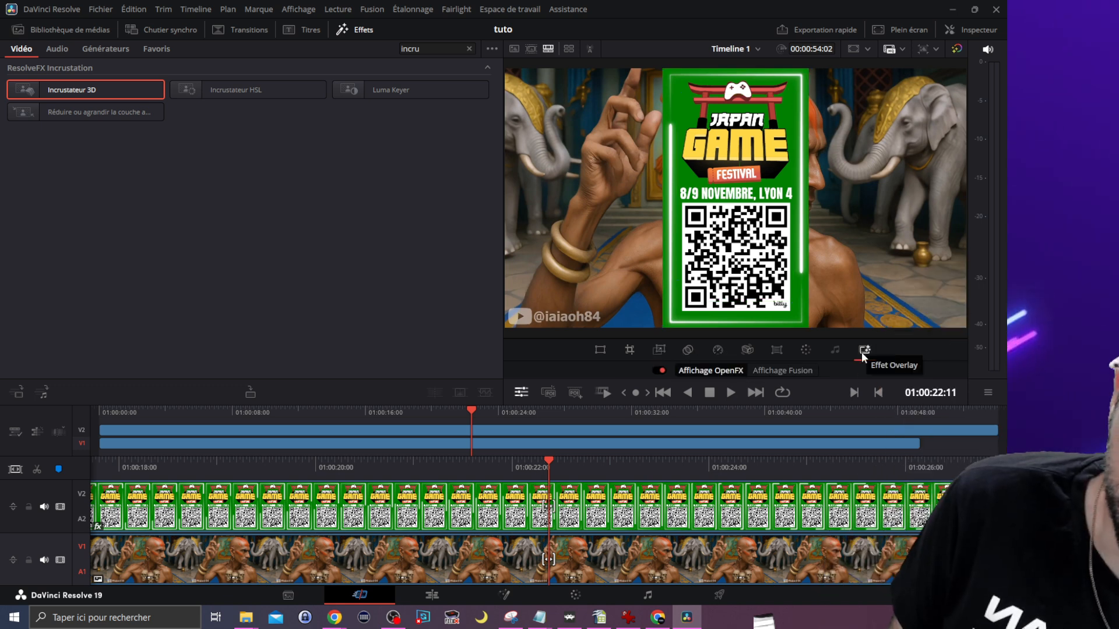
Step: Open the clip's Incrustateur 3D settings, draw a sampling stroke around the promo's green border in the viewer, and save the project
left_click(984, 30)
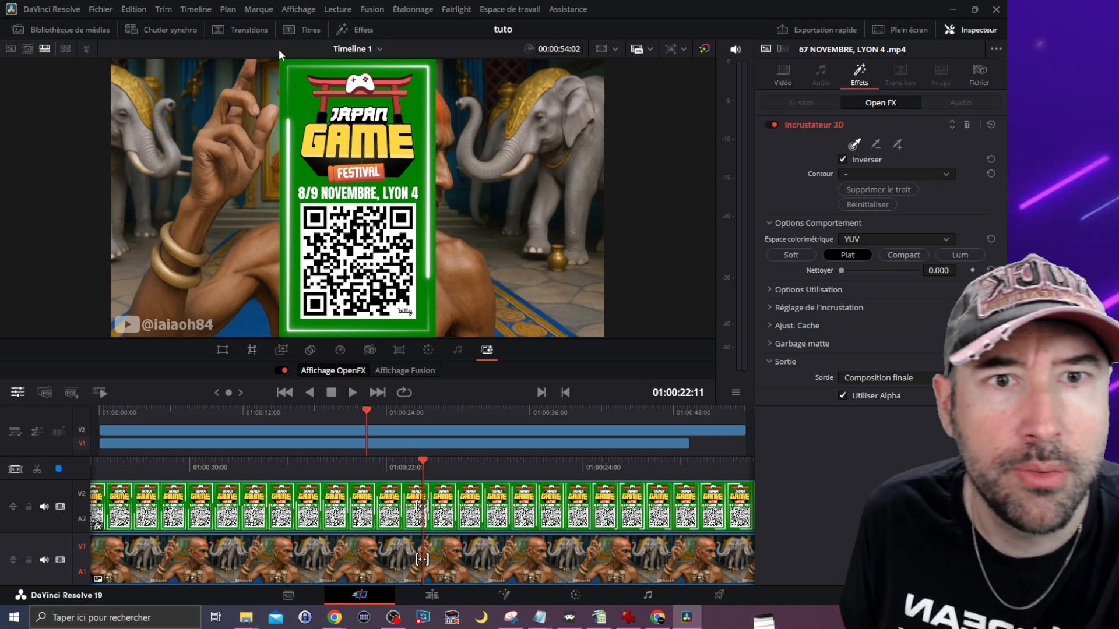
mouse_move(280, 62)
left_mouse_down()
mouse_move(280, 332)
mouse_move(332, 342)
mouse_move(439, 334)
mouse_move(459, 192)
left_mouse_up()
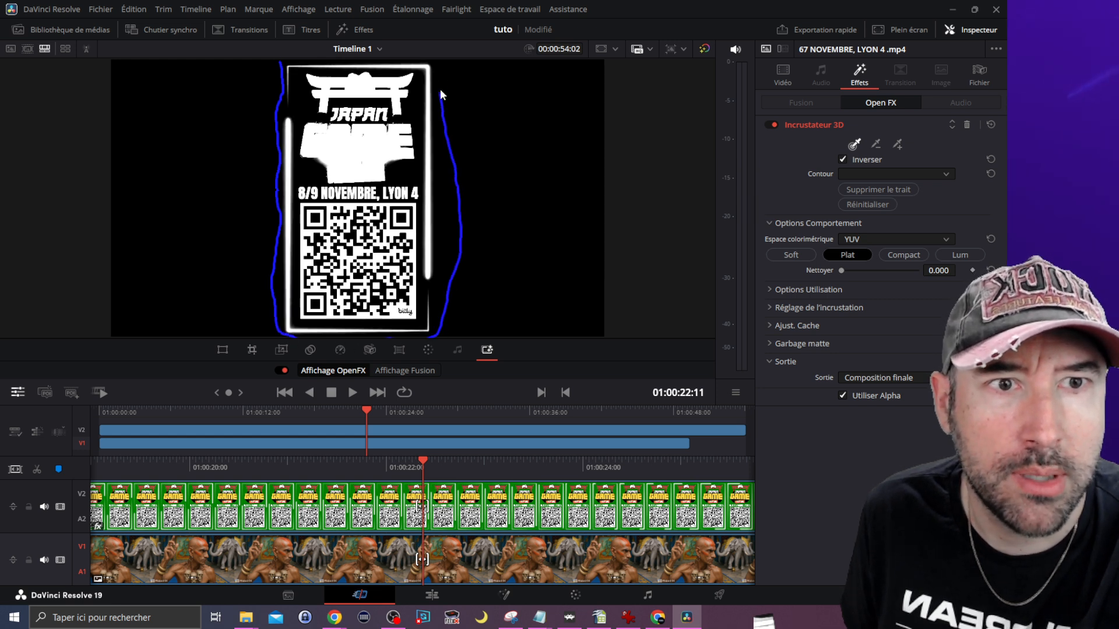
left_click_drag(434, 62, 356, 63)
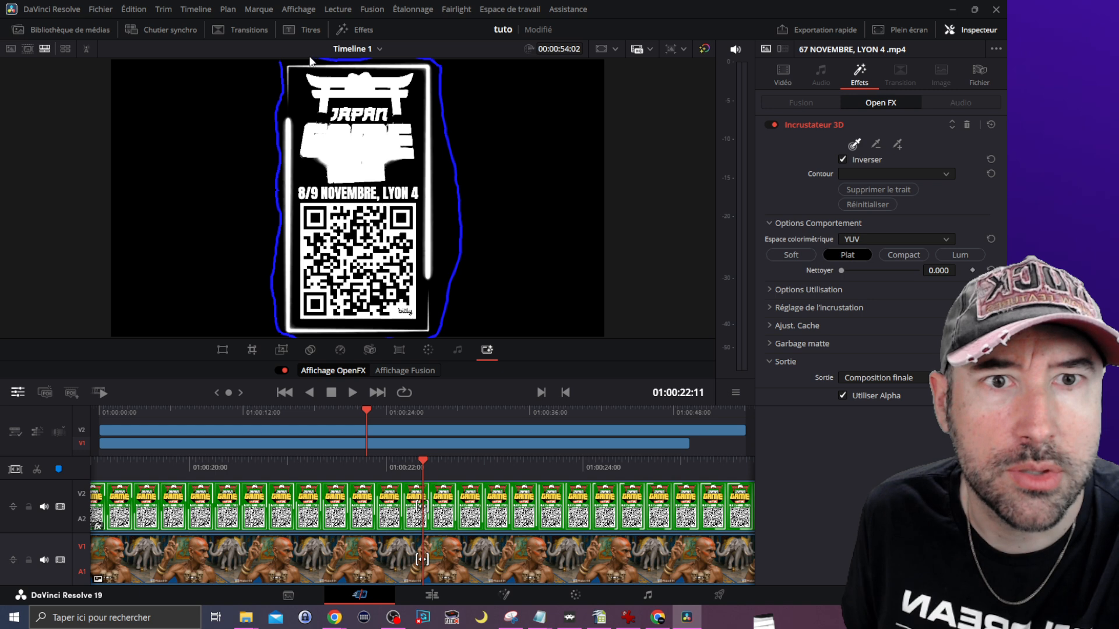
left_click_drag(278, 62, 277, 62)
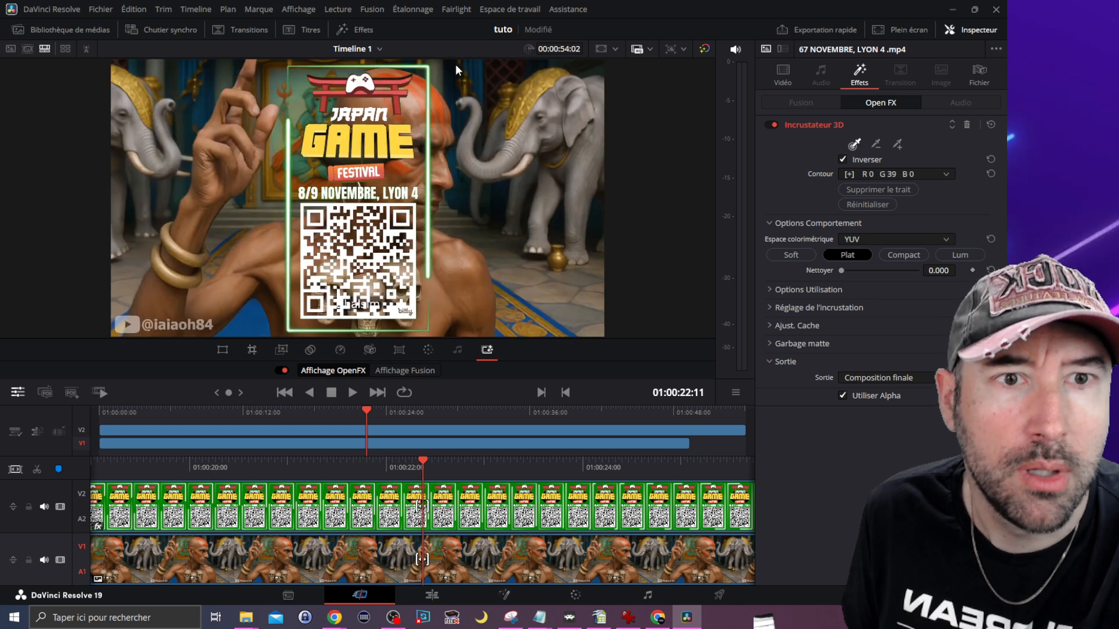
key("ctrl+s")
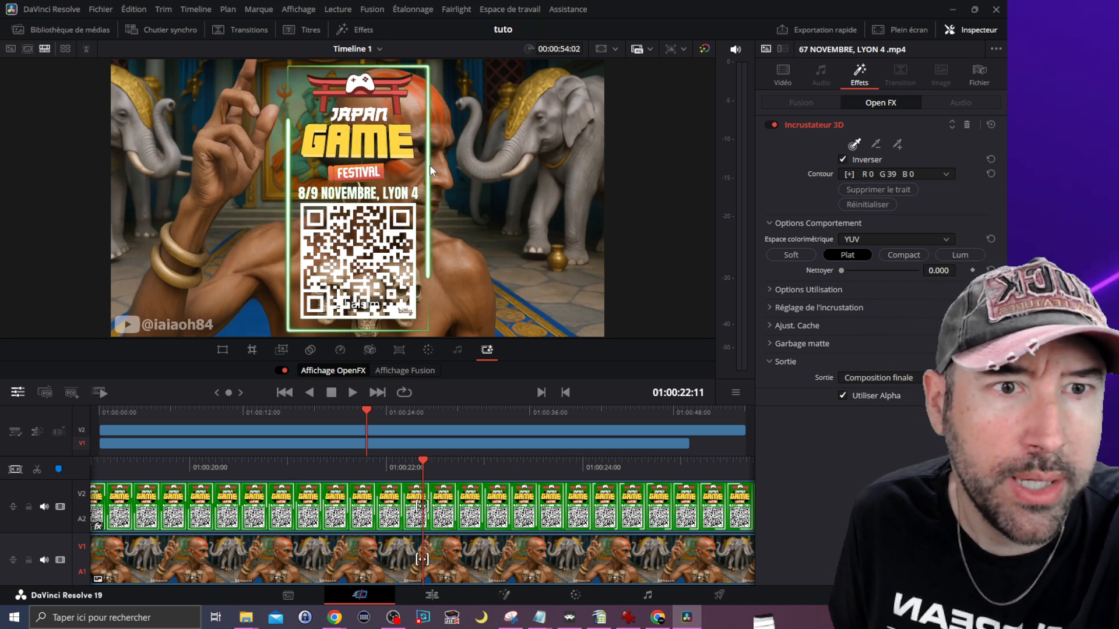
Step: Set the Incrustateur 3D Nettoyer value to 0.907 and move the playhead to 01:00:30:18 to check the keyed overlay
mouse_move(358, 414)
left_mouse_down()
mouse_move(330, 410)
mouse_move(409, 418)
mouse_move(343, 420)
mouse_move(386, 421)
mouse_move(317, 429)
mouse_move(401, 428)
mouse_move(321, 444)
mouse_move(423, 432)
mouse_move(334, 422)
mouse_move(352, 424)
left_mouse_up()
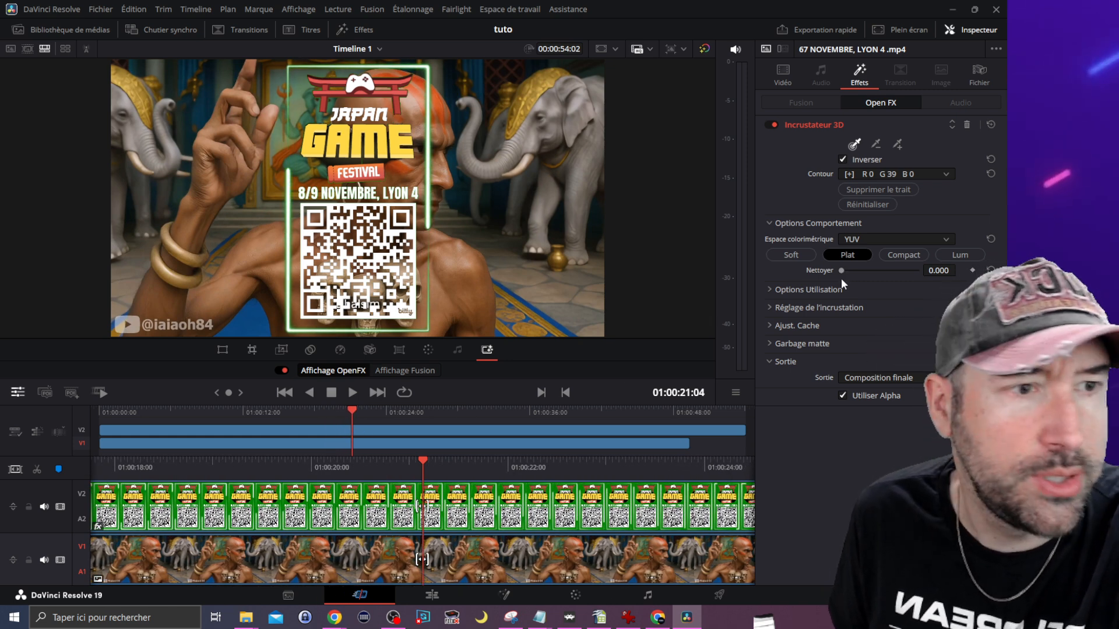
left_click_drag(841, 271, 911, 269)
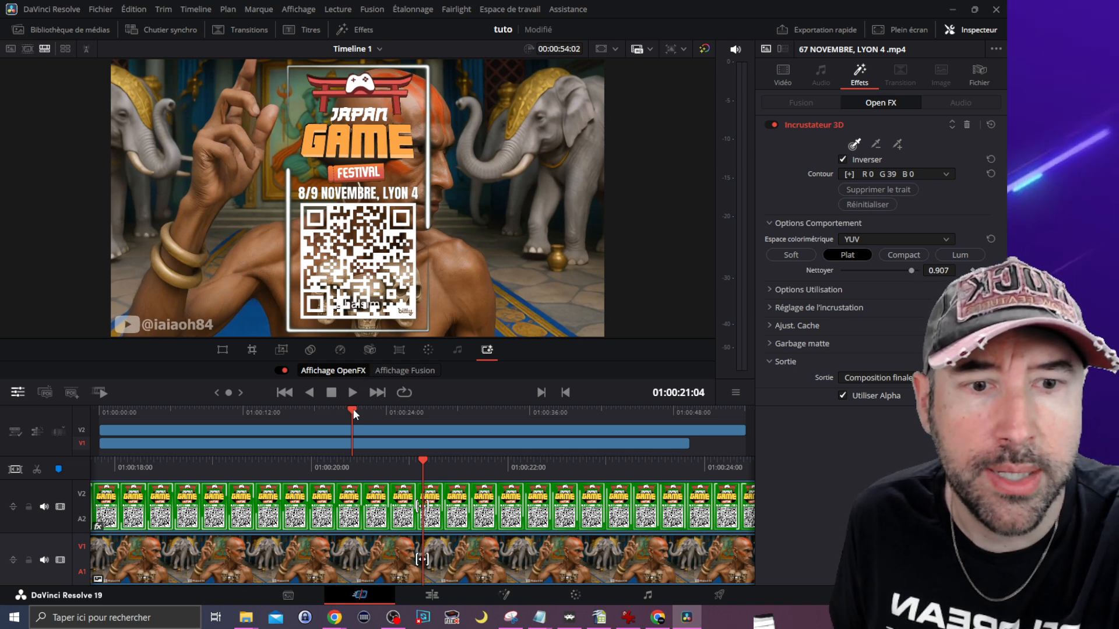
left_click_drag(352, 408, 464, 439)
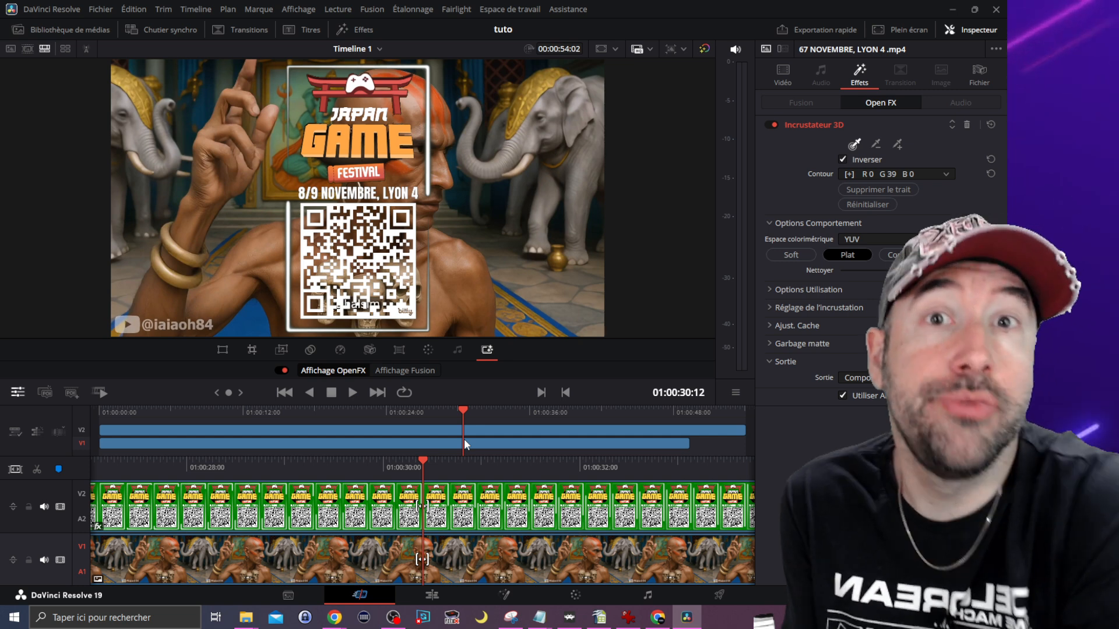
key("Right")
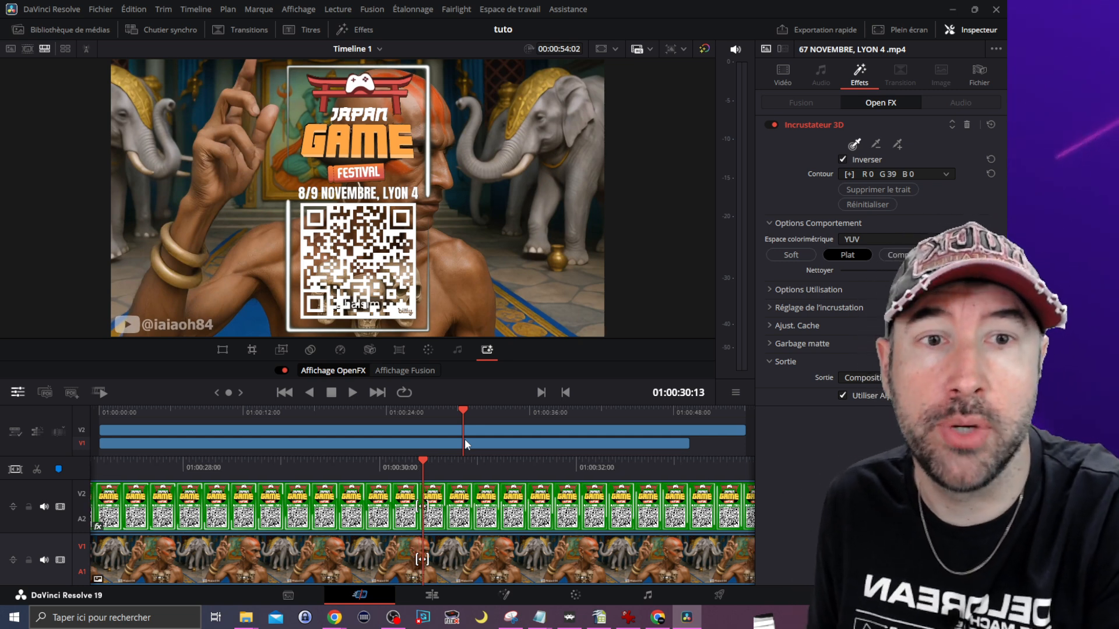
left_click_drag(464, 439, 466, 439)
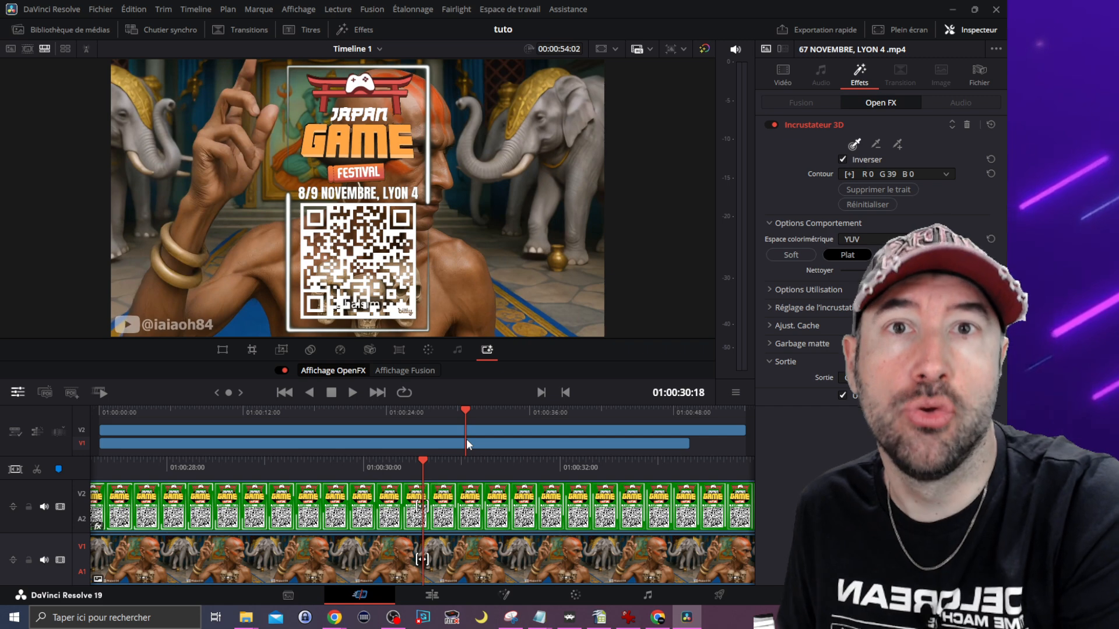